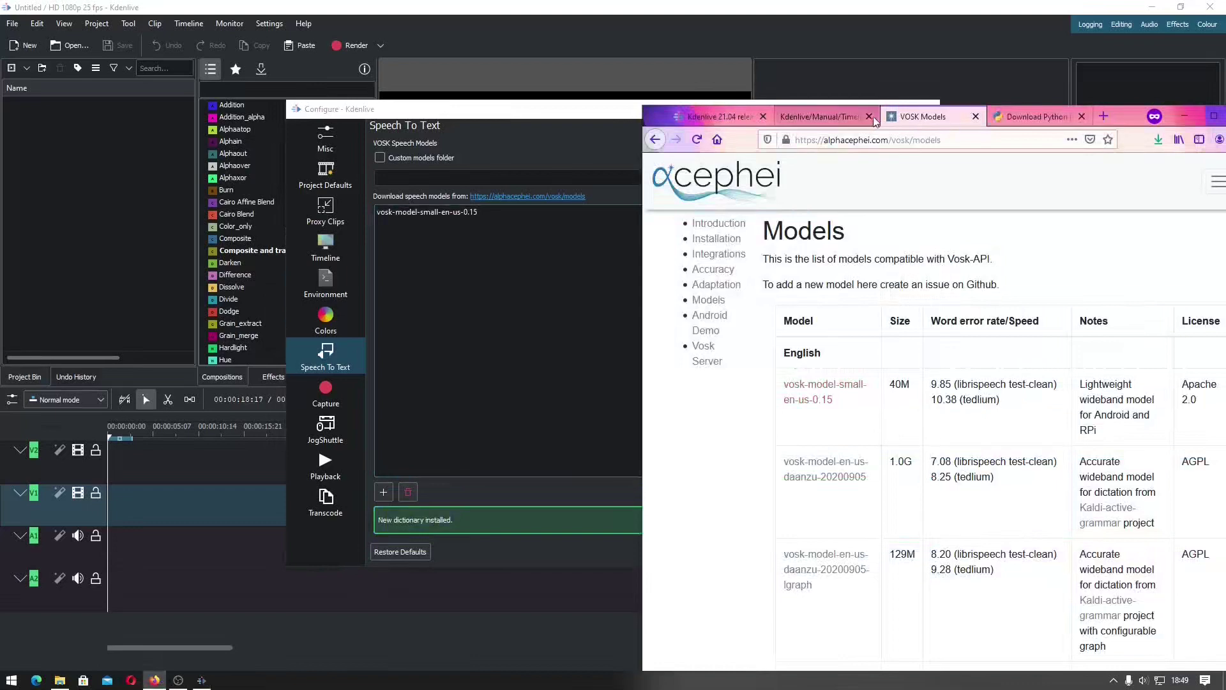
Review the language installation instructions in the Kdenlive manual's Speech to text section with the browser maximized
left_click(856, 117)
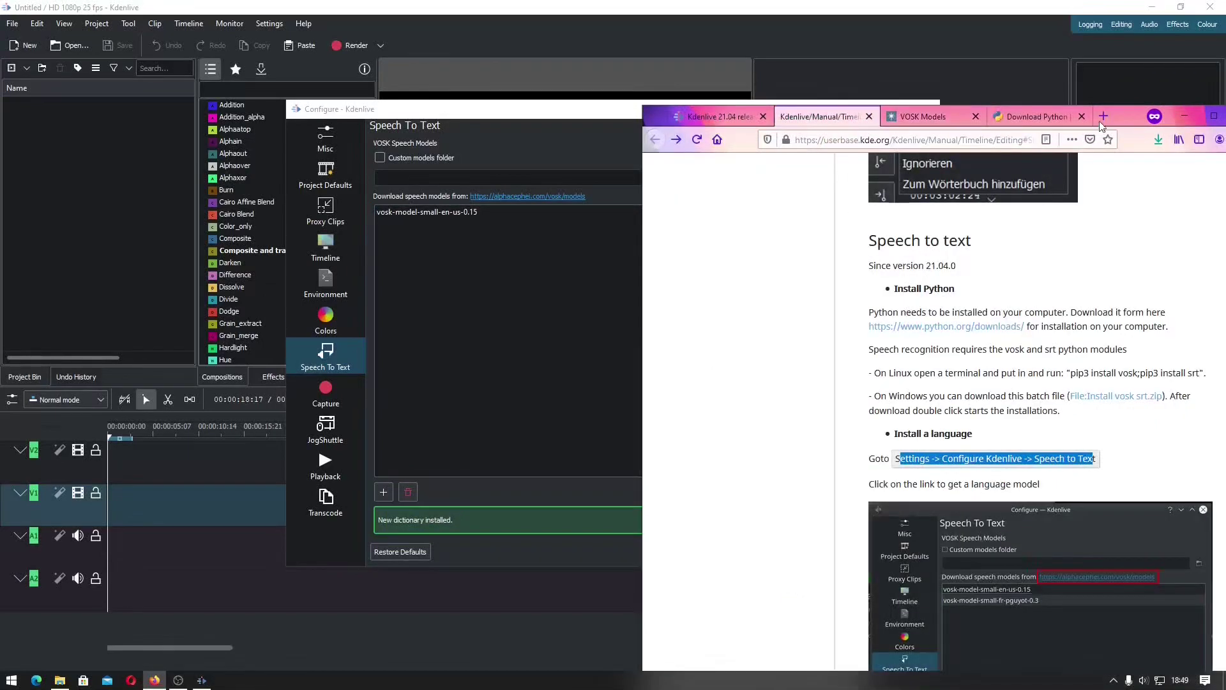
double_click(1128, 118)
scroll(583, 362, "down", 6)
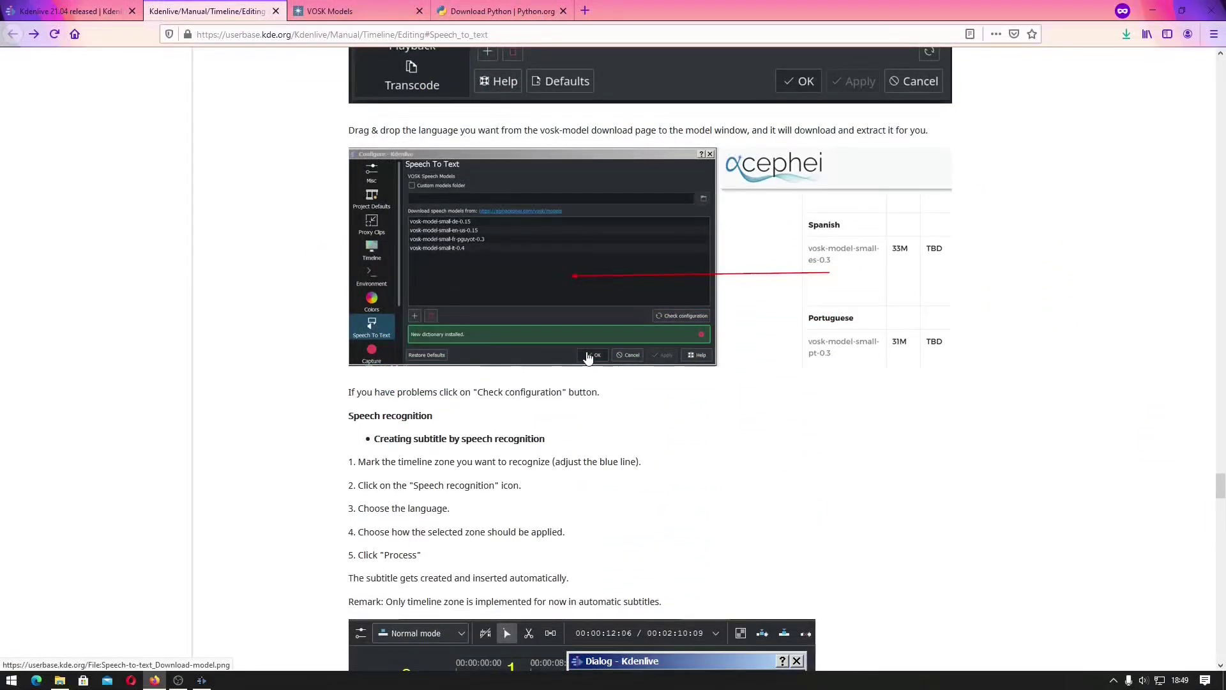
Switch to Kdenlive and check the speech-to-text configuration
left_click(201, 680)
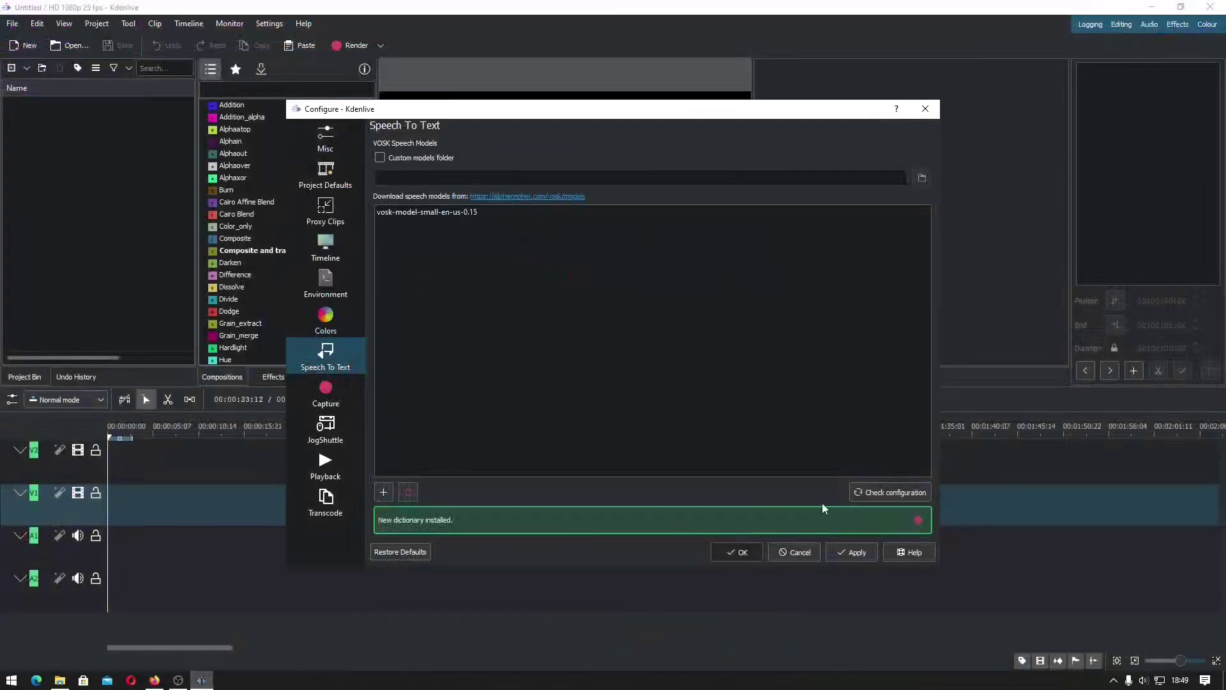
left_click(905, 501)
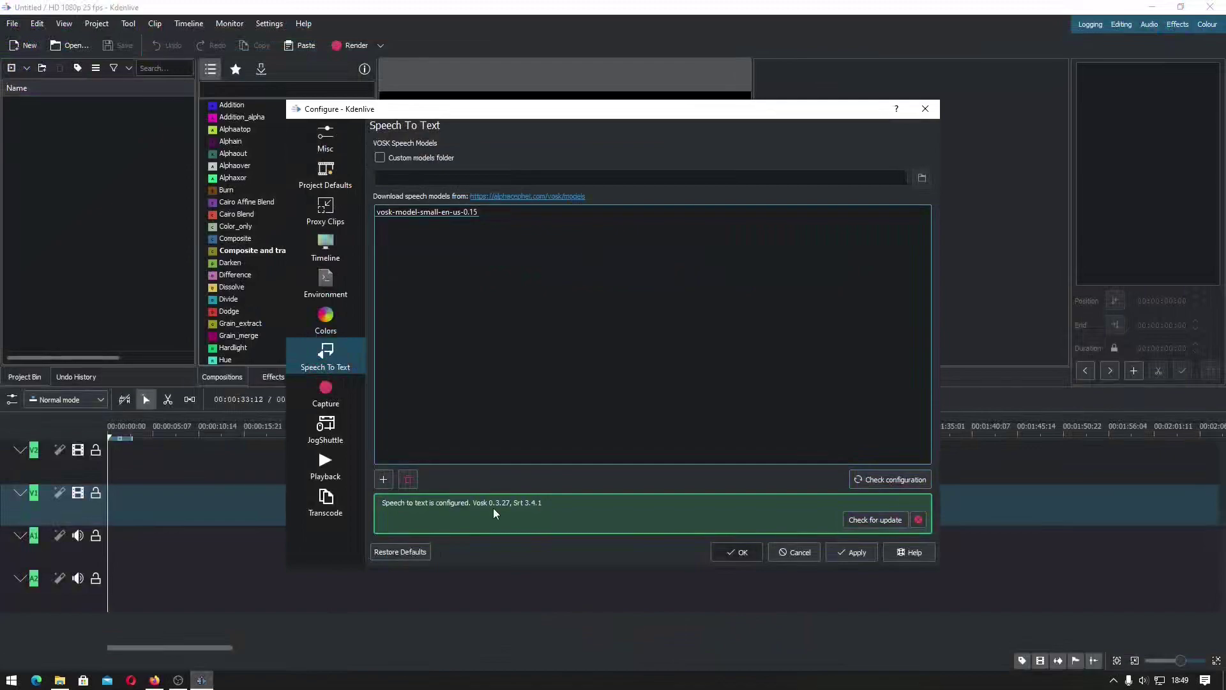
Switch to Firefox and read the manual's instructions for creating subtitles by speech recognition
left_click(154, 681)
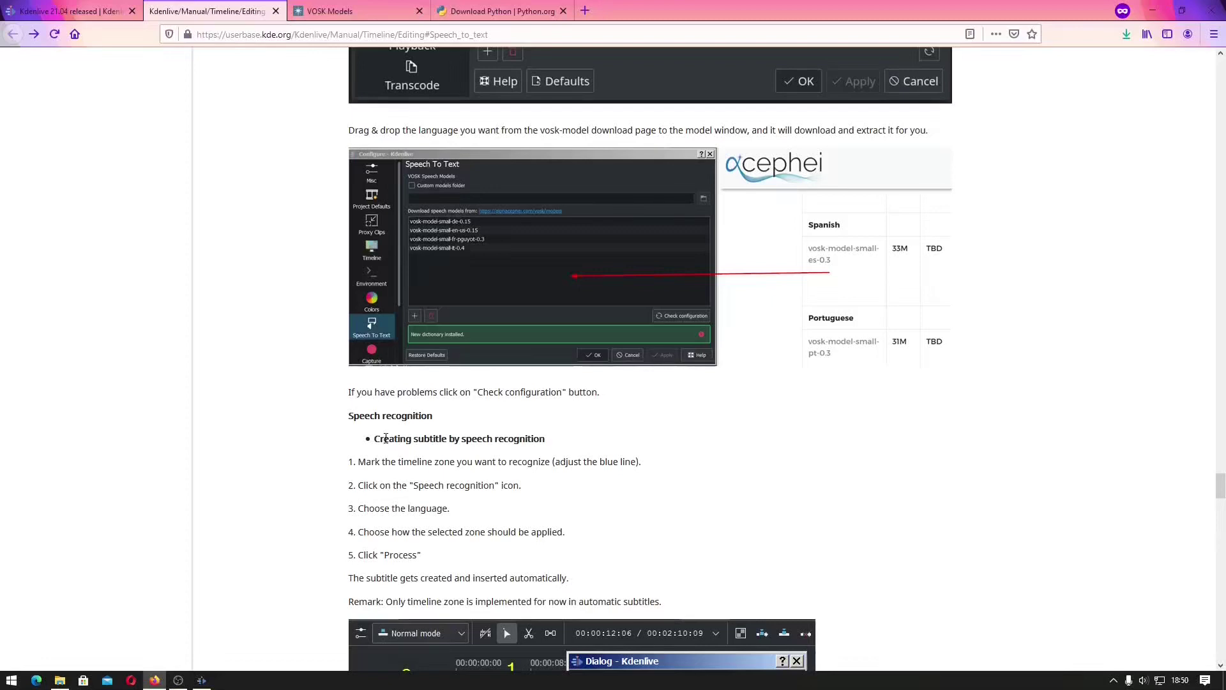
scroll(385, 440, "down", 4)
scroll(385, 442, "down", 1)
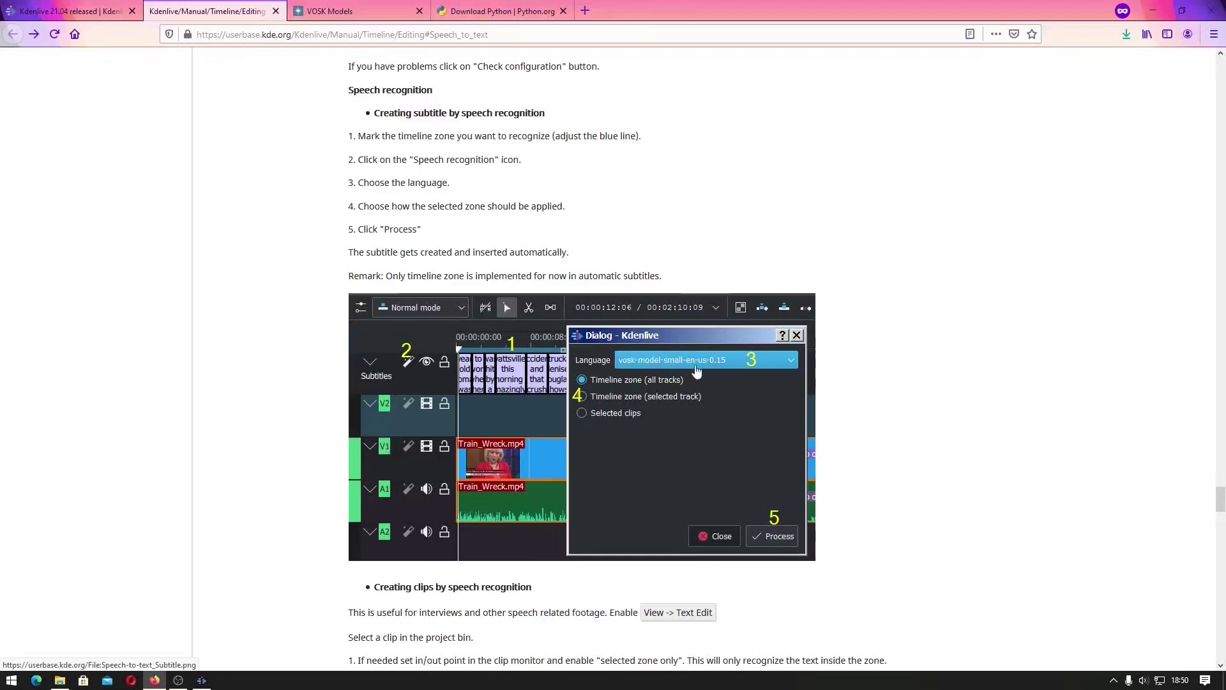
Switch to Kdenlive, accept the speech-to-text settings and place the Grand Theft Auto 5 clip at the start of track V1
key("alt+Tab")
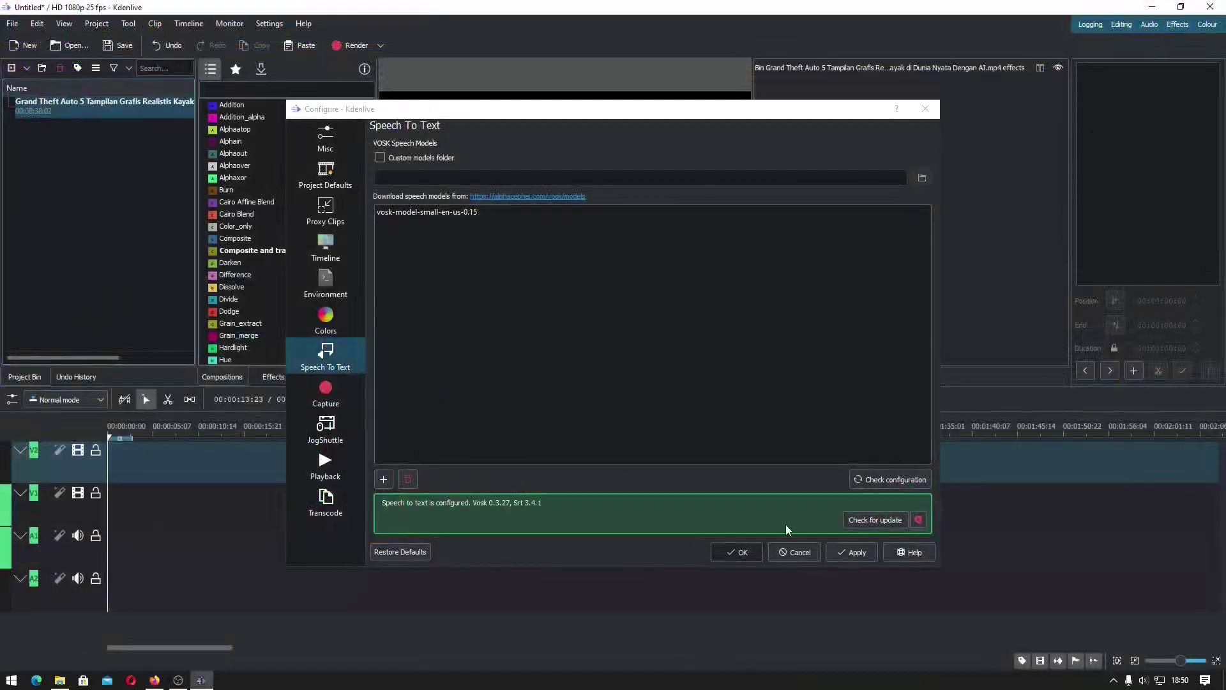
left_click(750, 552)
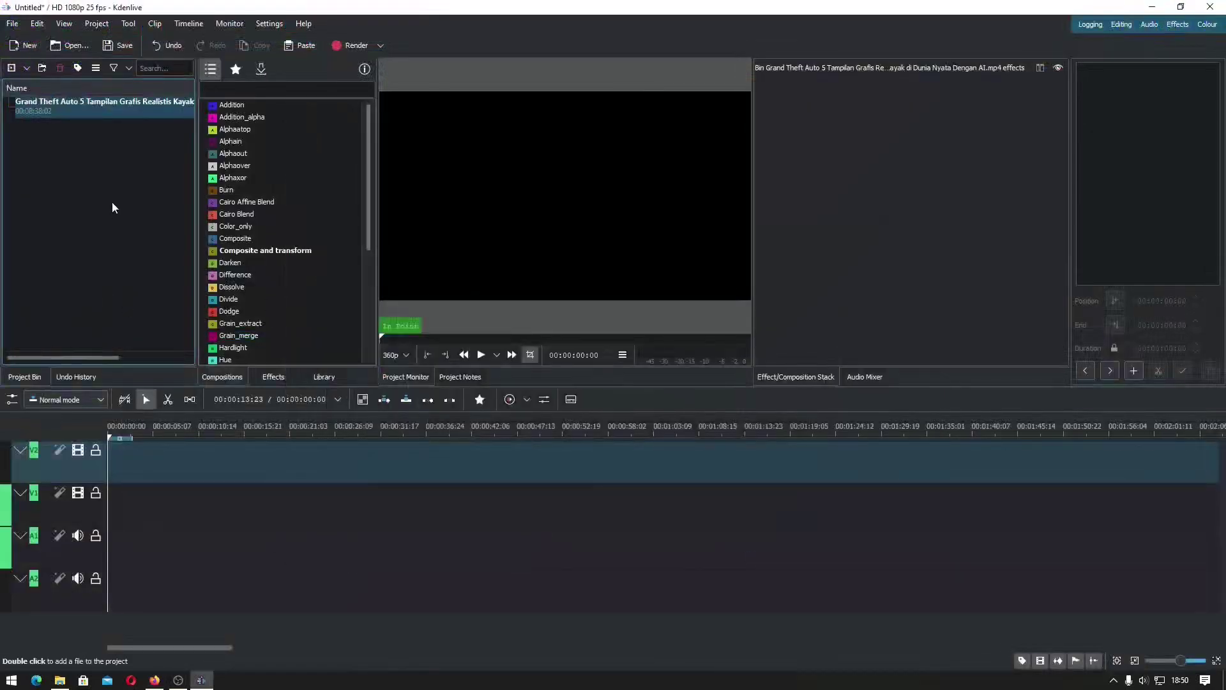
left_click(98, 105)
left_click_drag(98, 105, 119, 511)
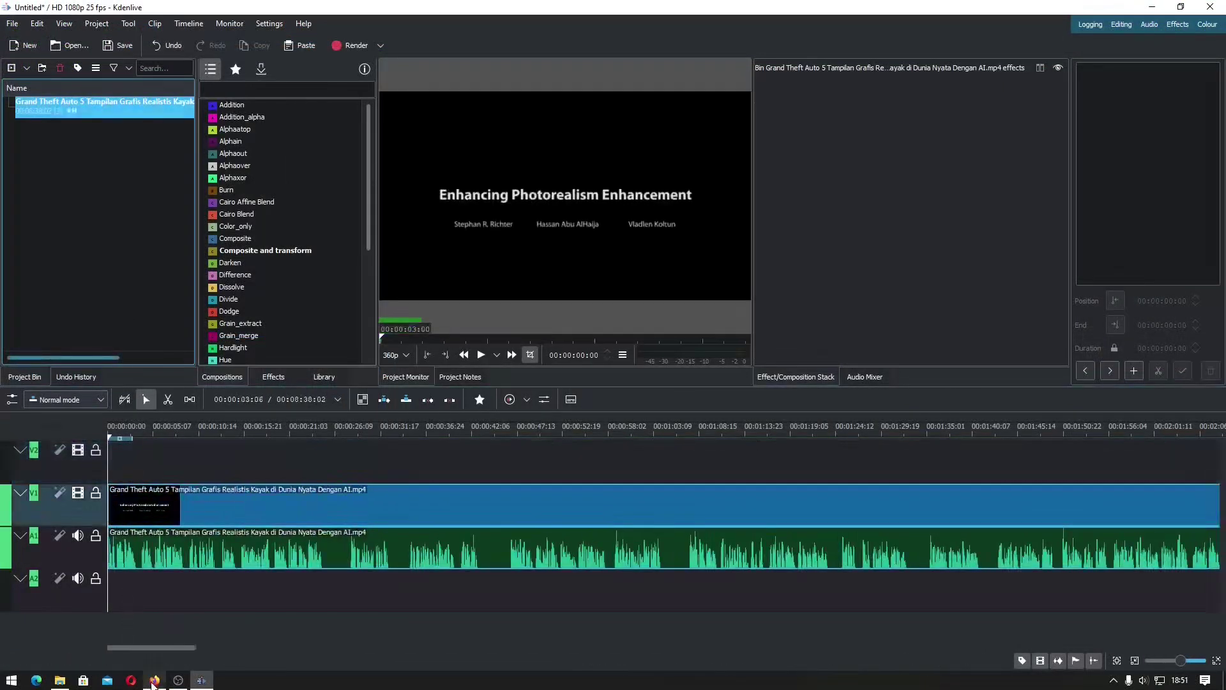
Check the manual's subtitle illustration in Firefox and enable Kdenlive's Edit Subtitle tool to show the subtitle track
left_click(214, 595)
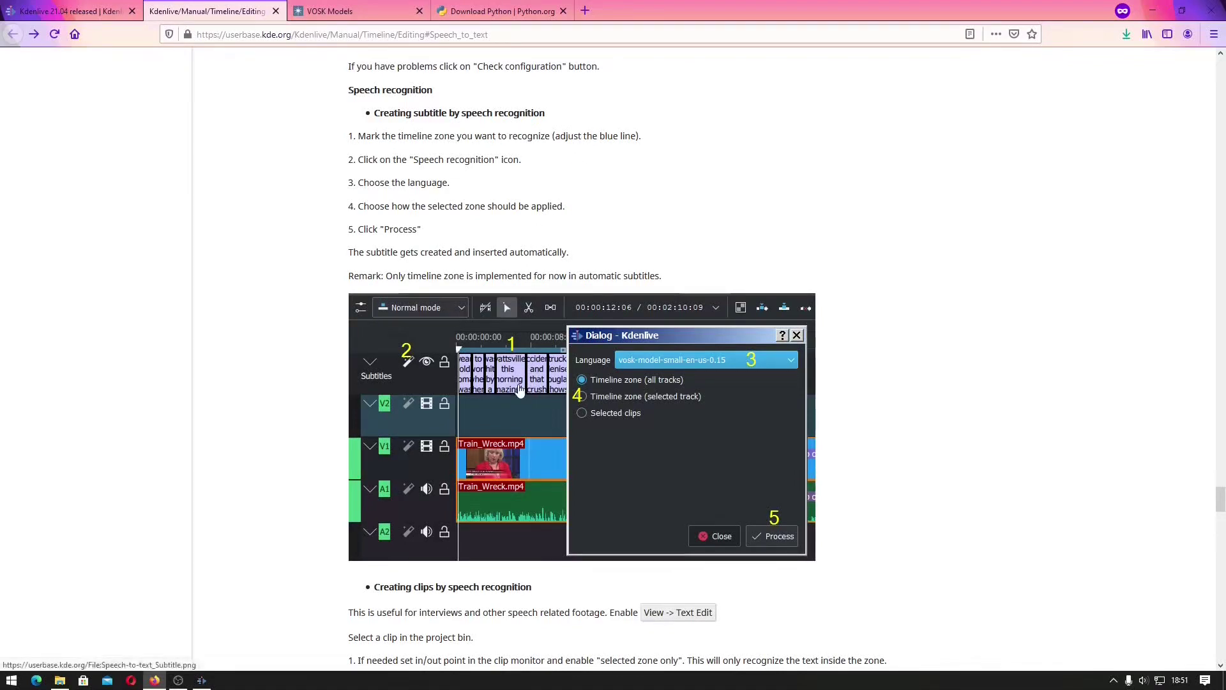
left_click(202, 681)
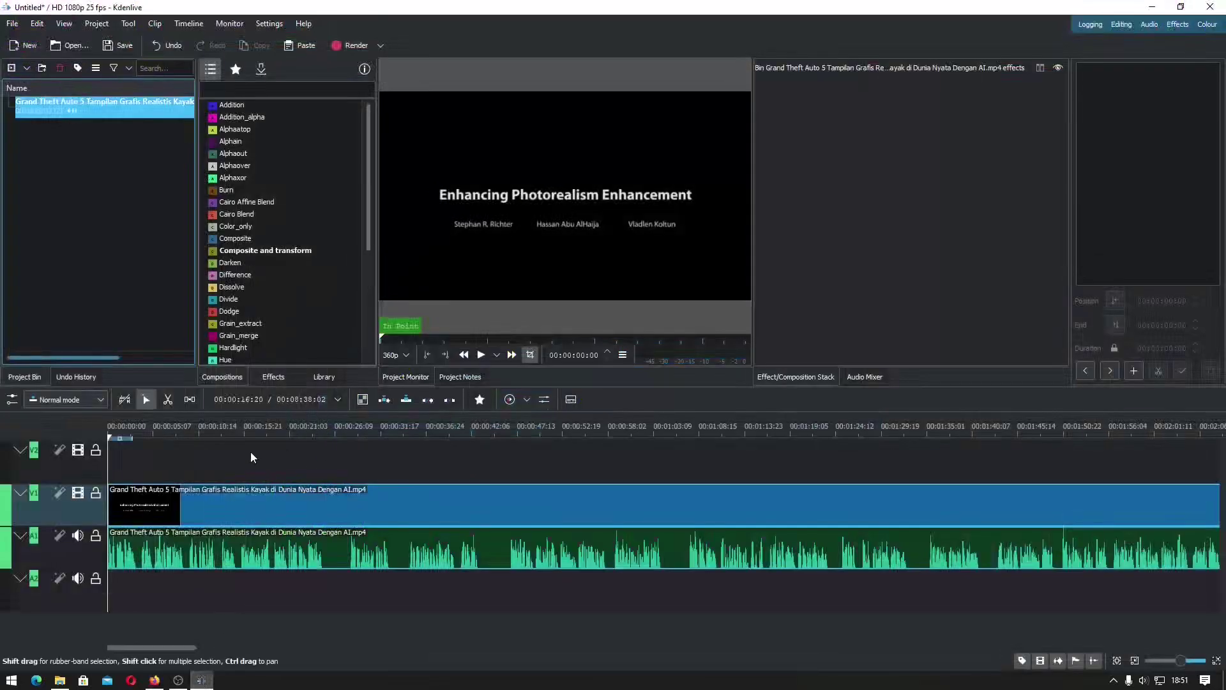
left_click(571, 402)
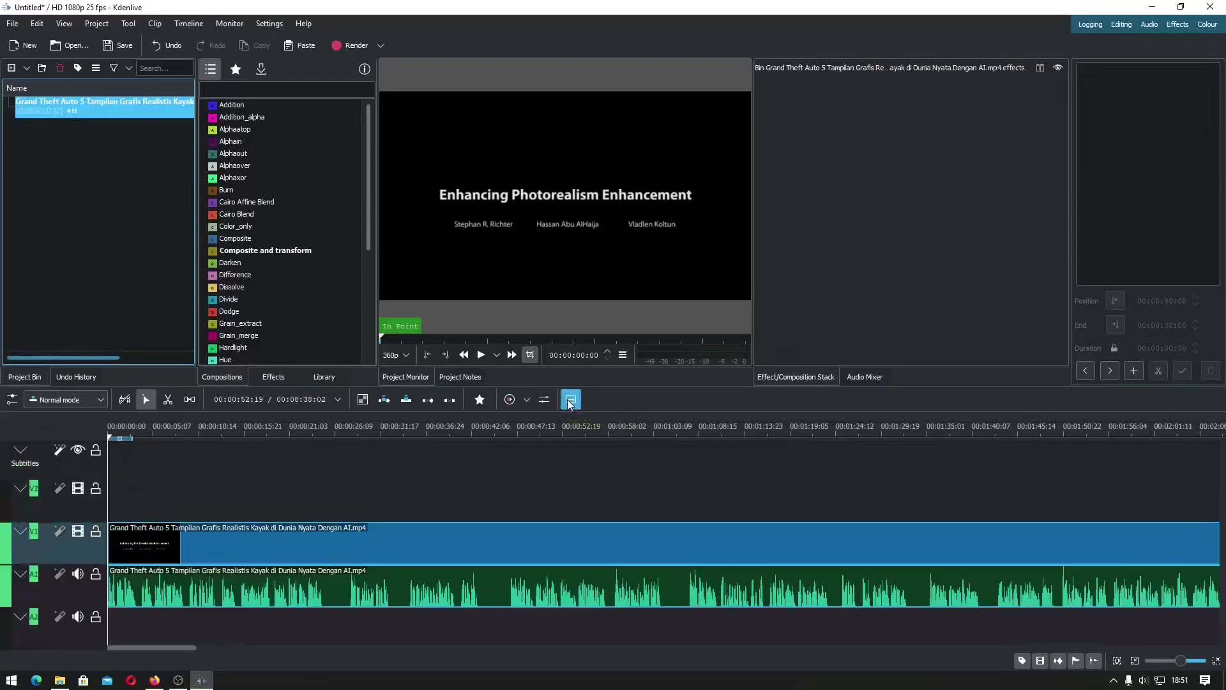
left_click(570, 402)
left_click(95, 26)
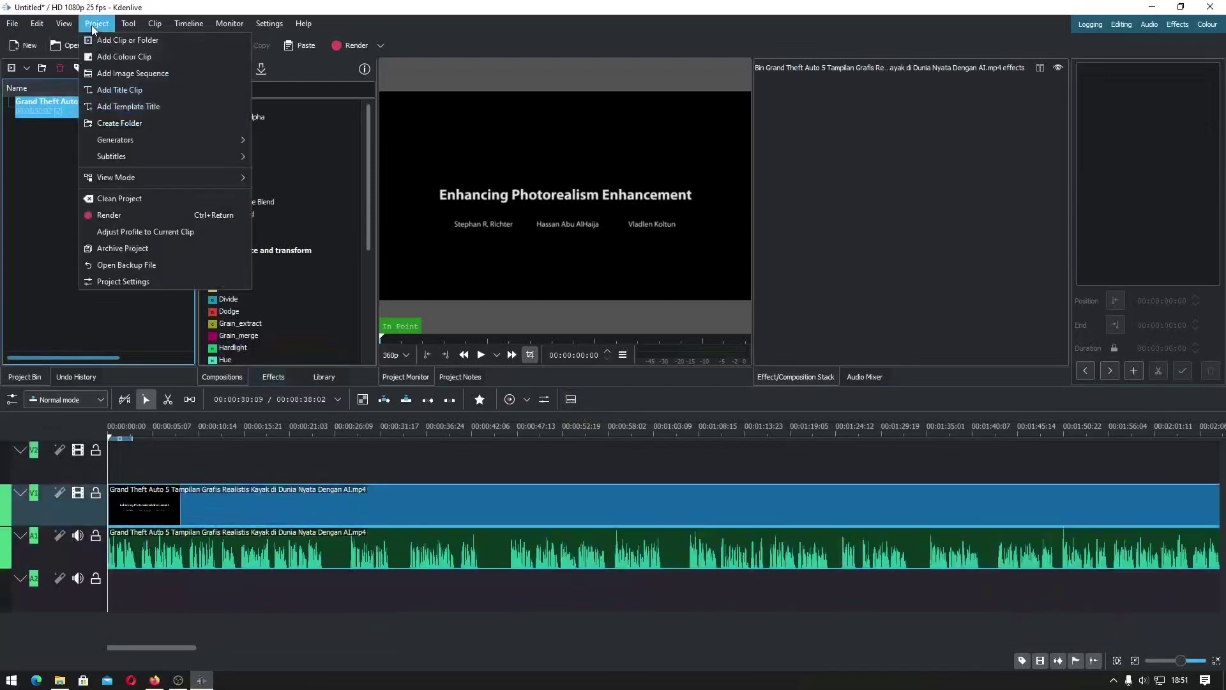
mouse_move(132, 157)
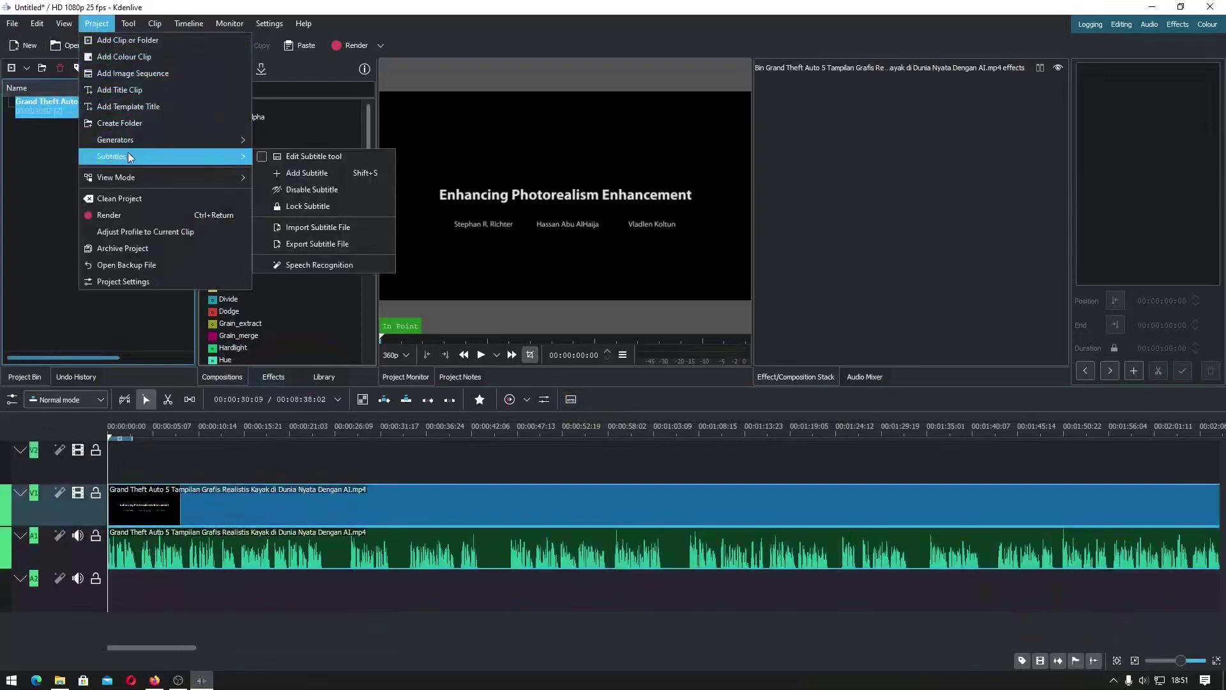
left_click(324, 157)
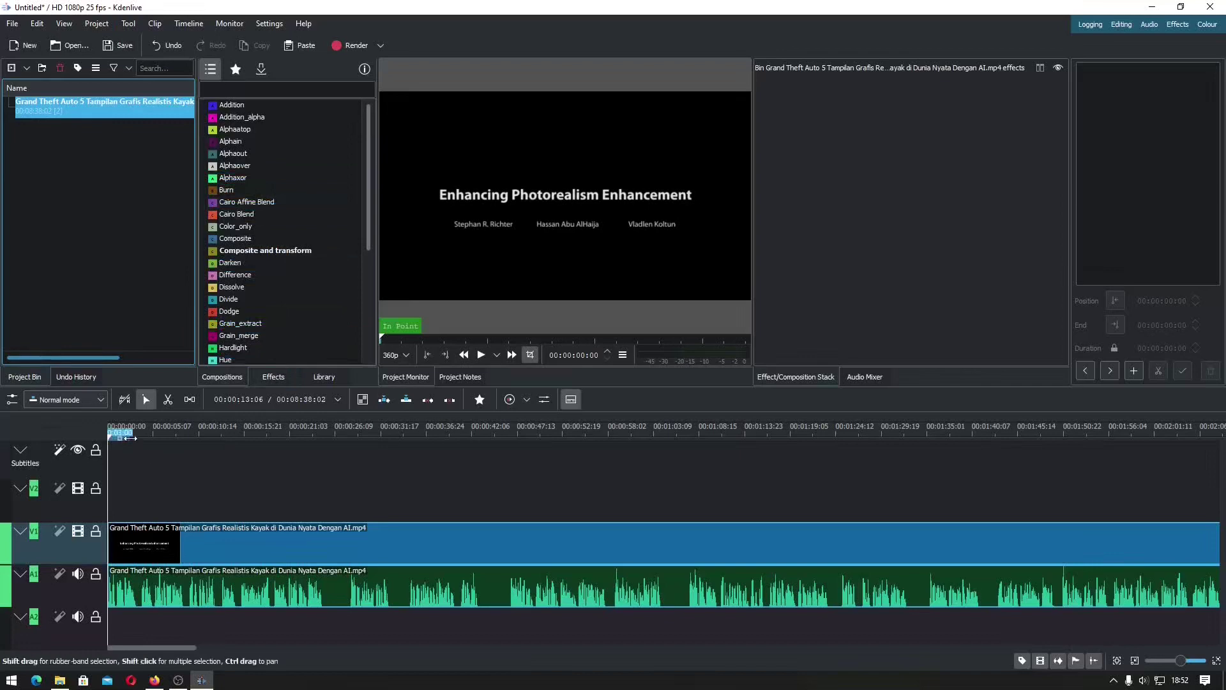
Extend the timeline zone from the start to about 25 seconds and consult the manual for the speech recognition control
left_click_drag(133, 438, 324, 449)
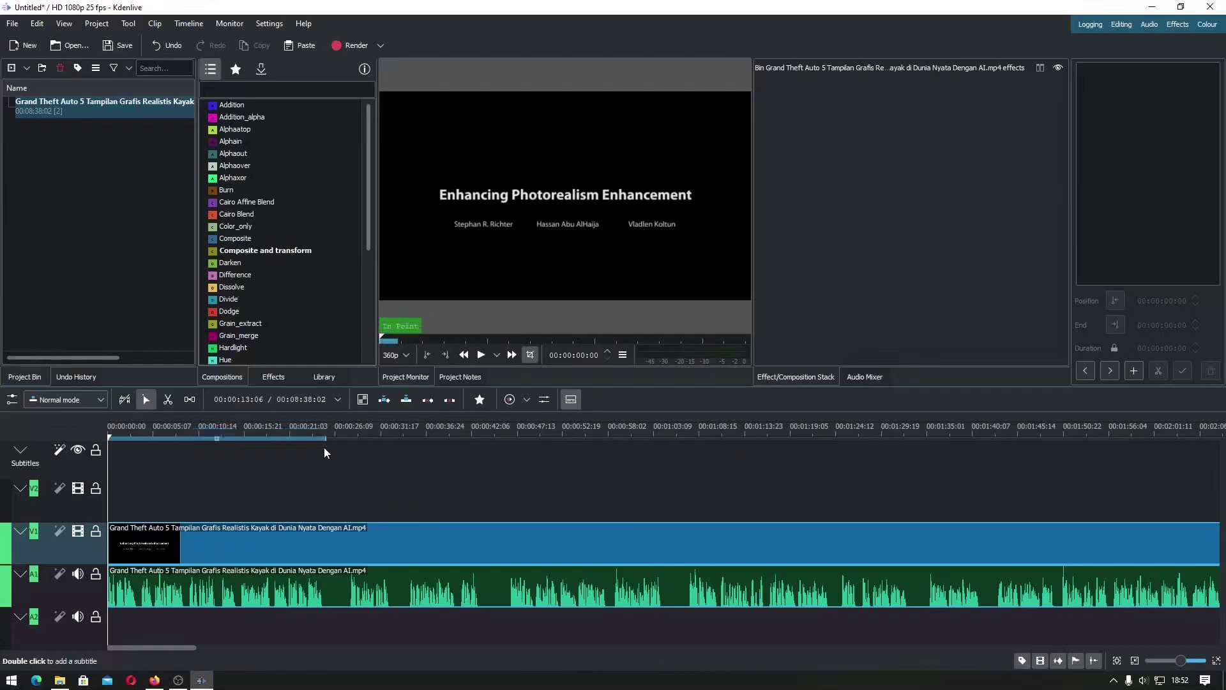
key("alt+Tab")
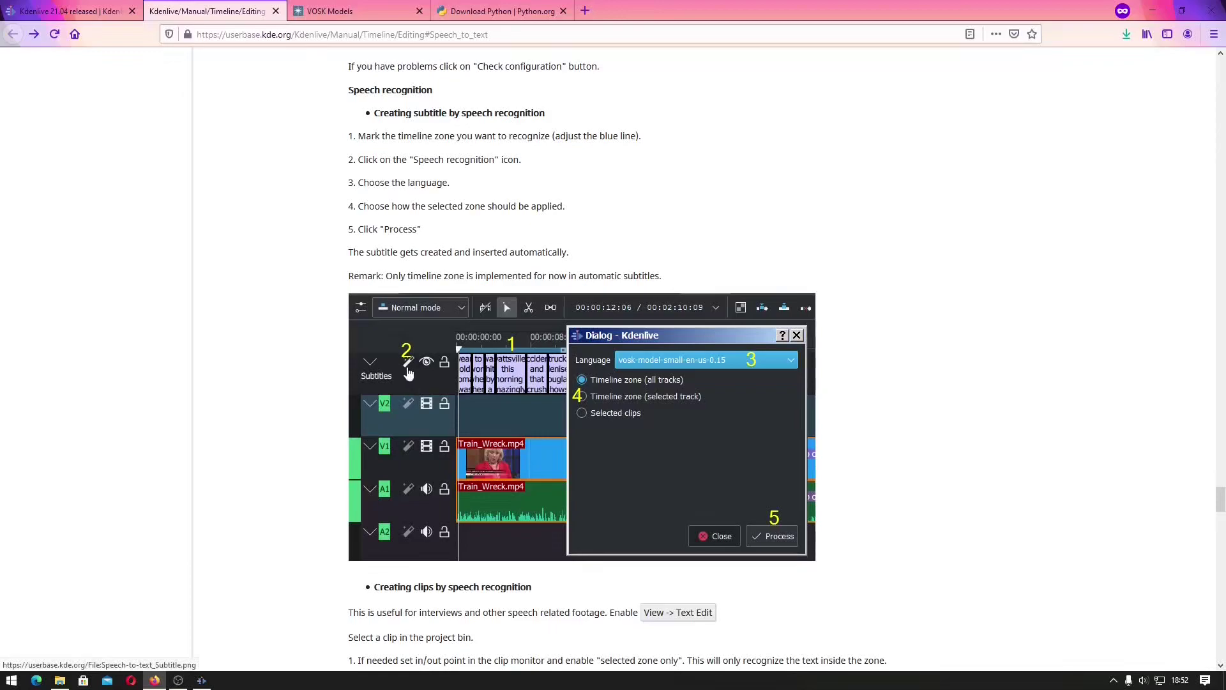
left_click(202, 681)
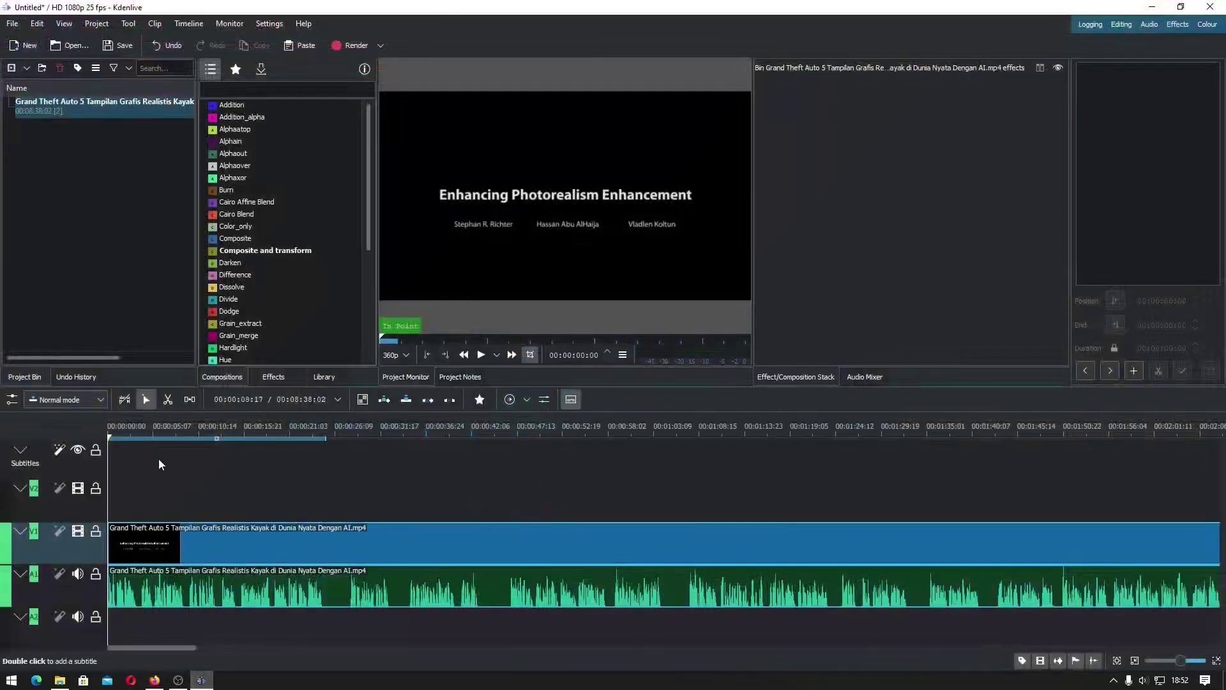
Generate subtitles by speech recognition for the timeline zone on all tracks, using vosk-model-small-en-us-0.15, and close the dialog
left_click(61, 454)
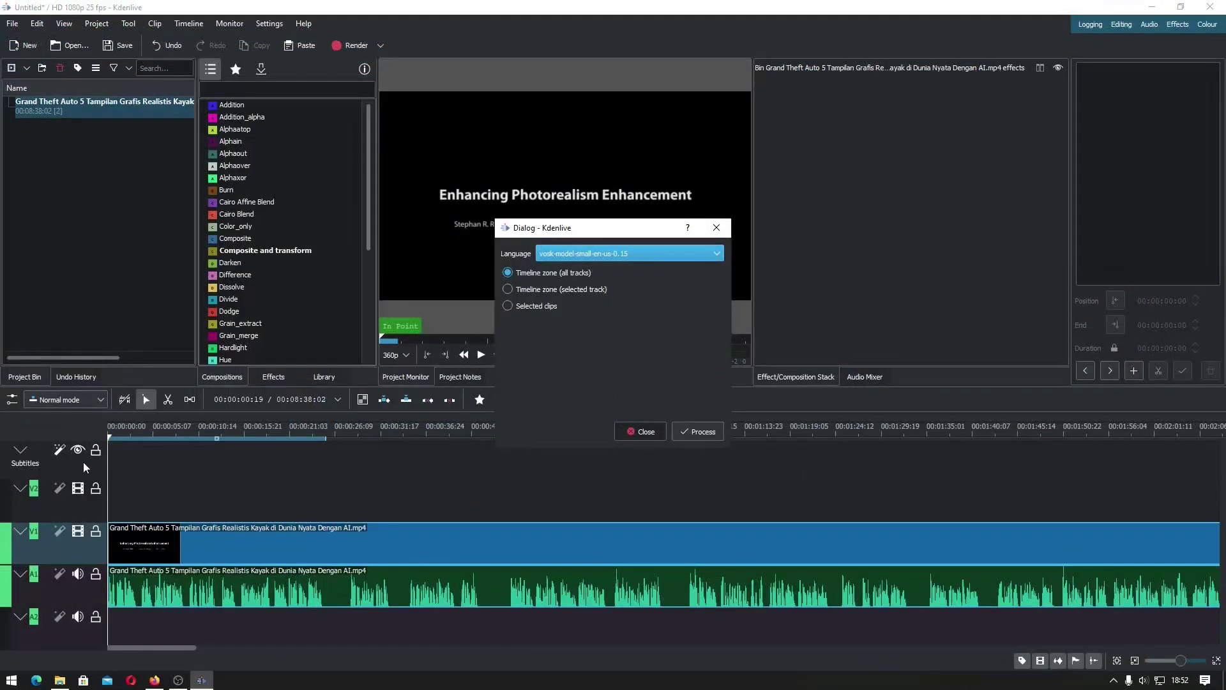
left_click(154, 680)
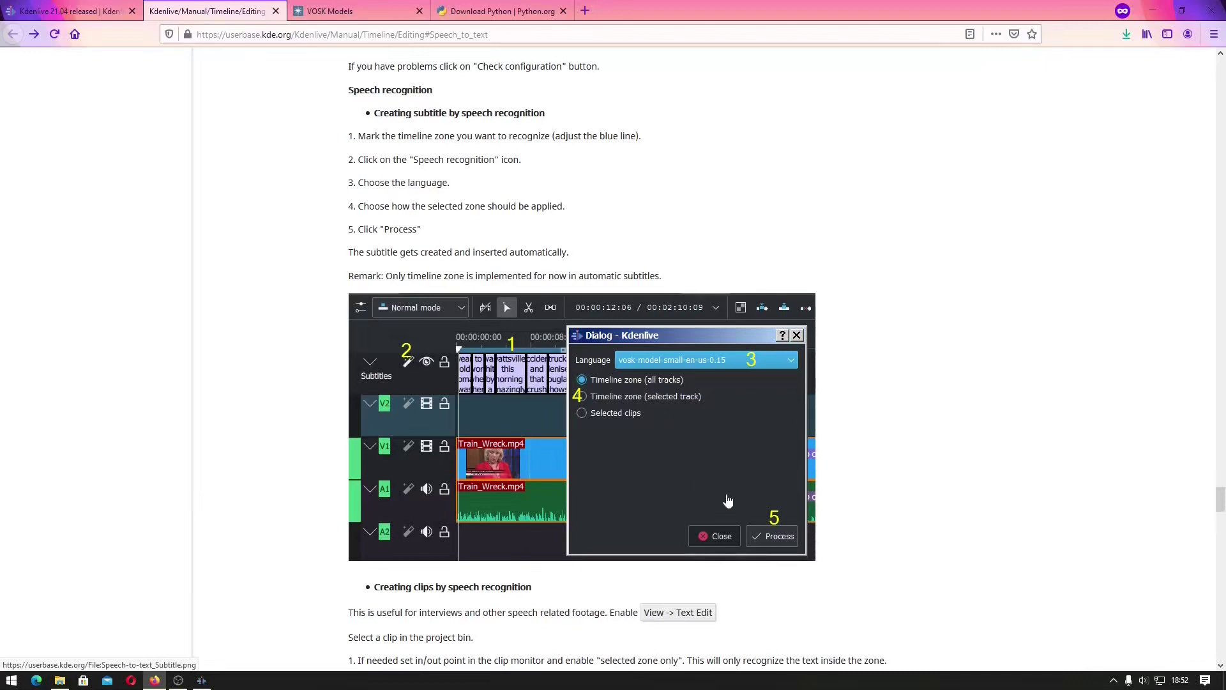
left_click(202, 680)
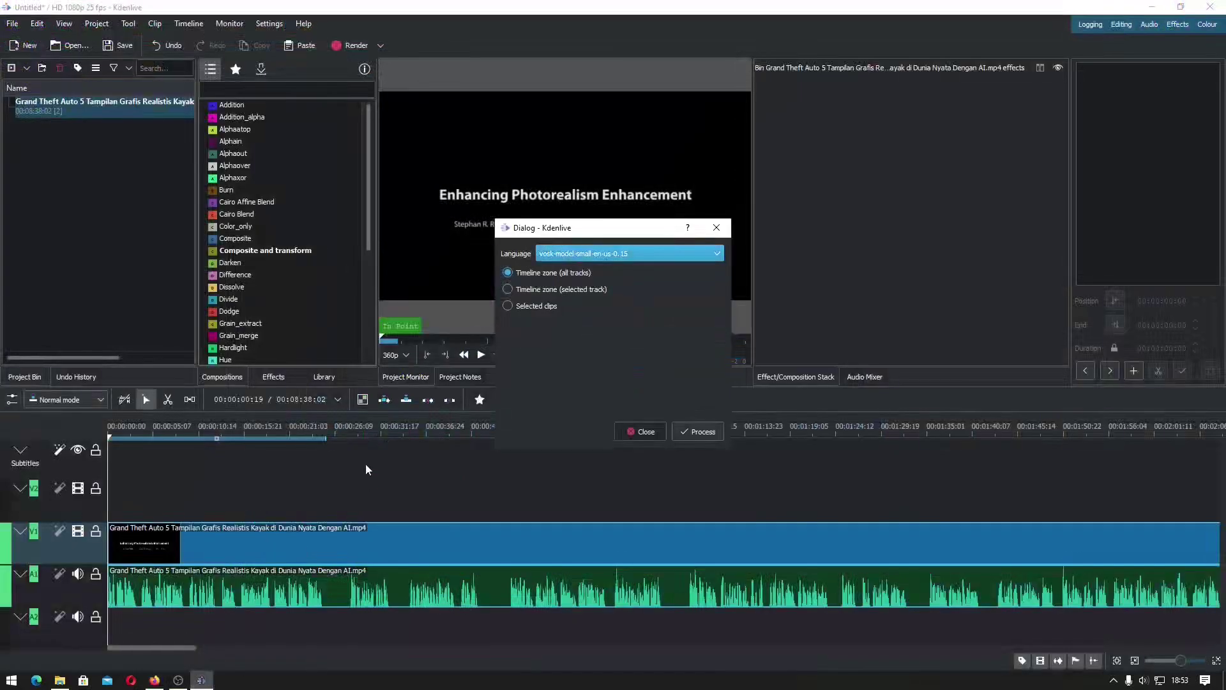
left_click(645, 251)
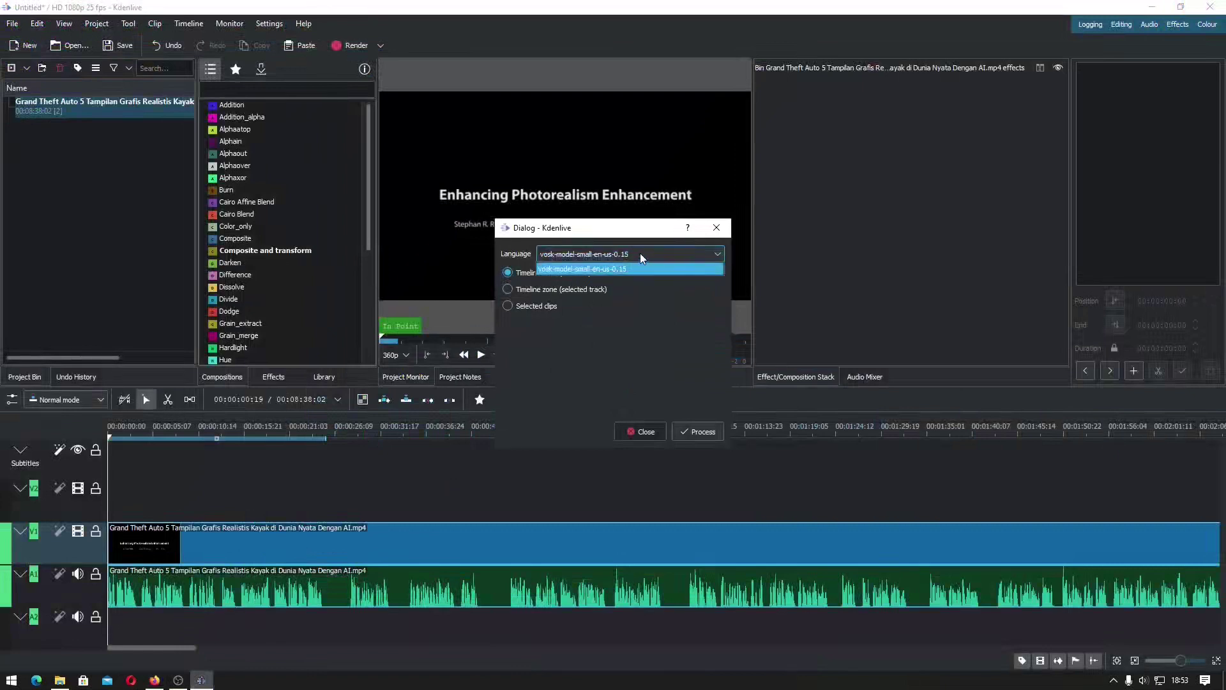
left_click(640, 253)
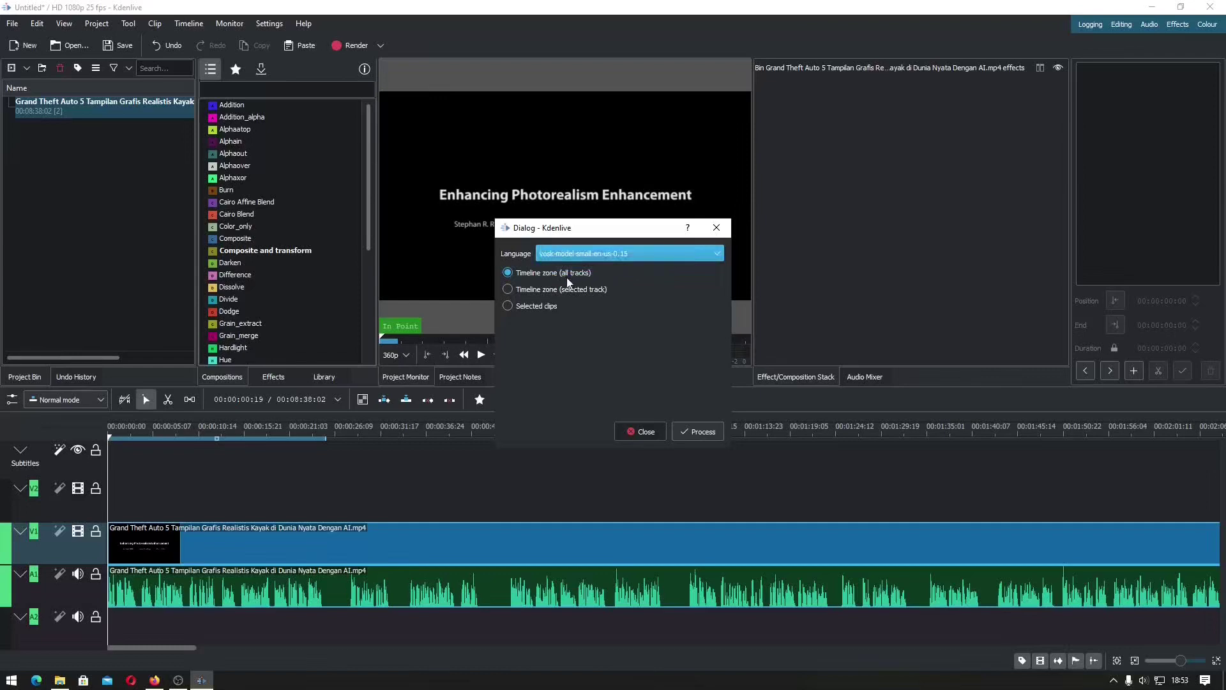
left_click(706, 432)
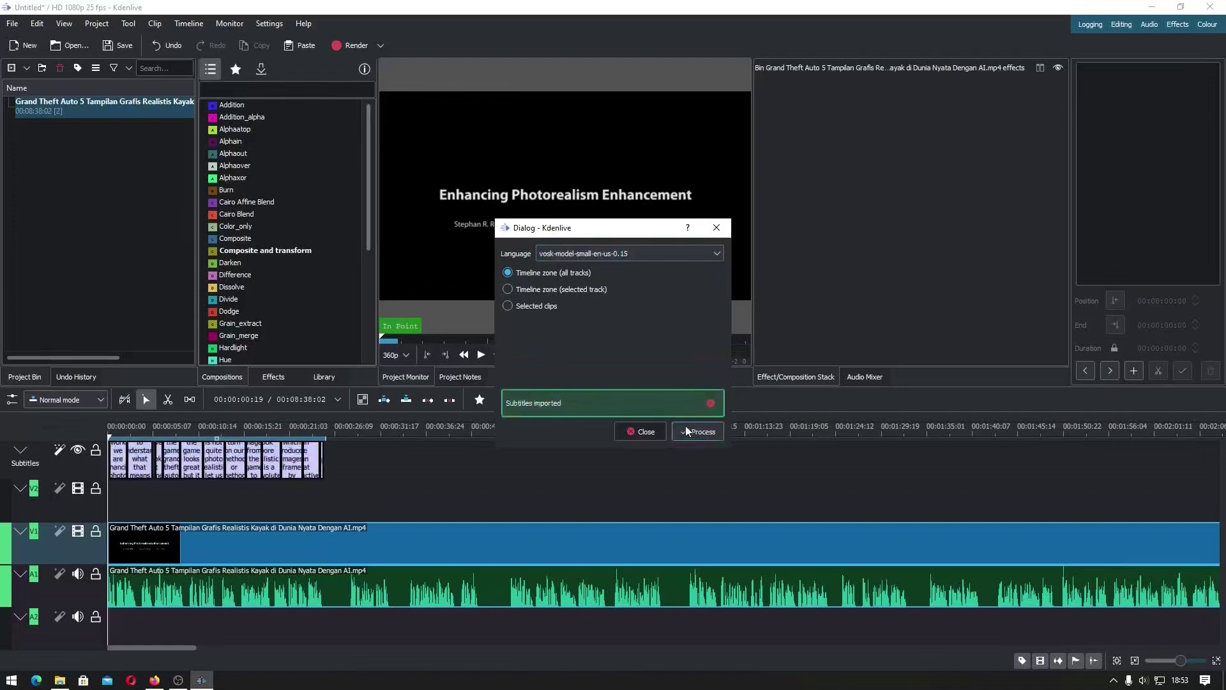
left_click(116, 455)
left_click(646, 432)
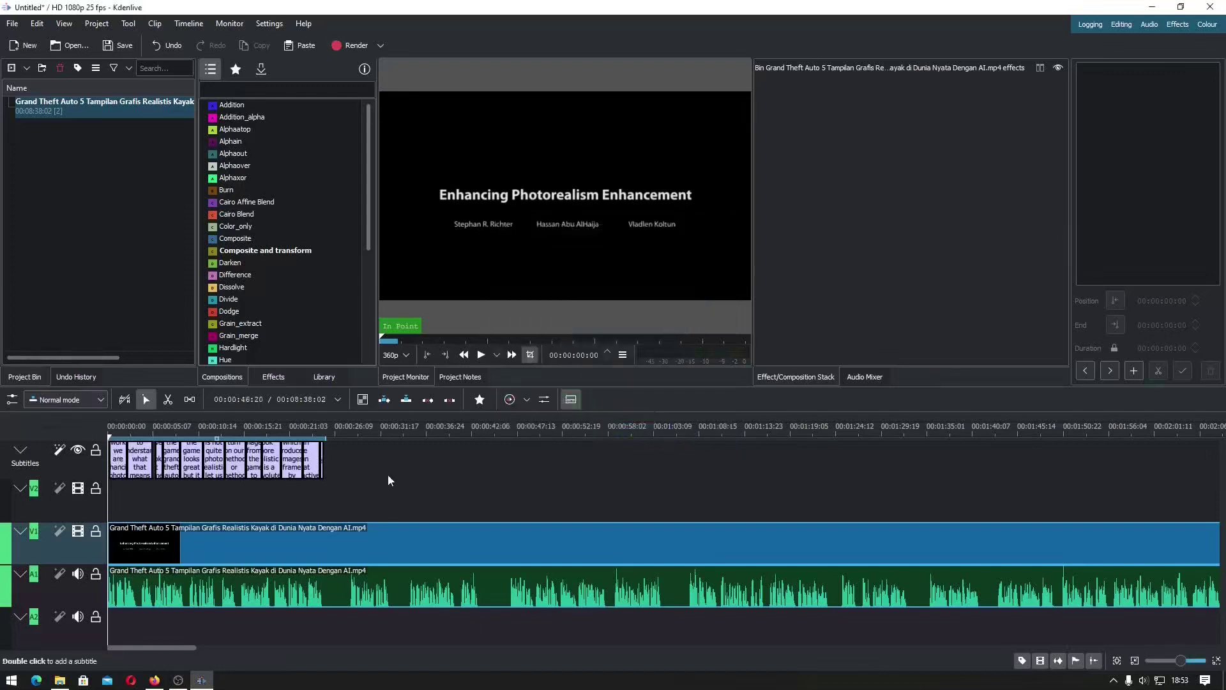
Play the timeline from the start and again from about 20 seconds to check the generated subtitles against the speech
left_click(121, 473)
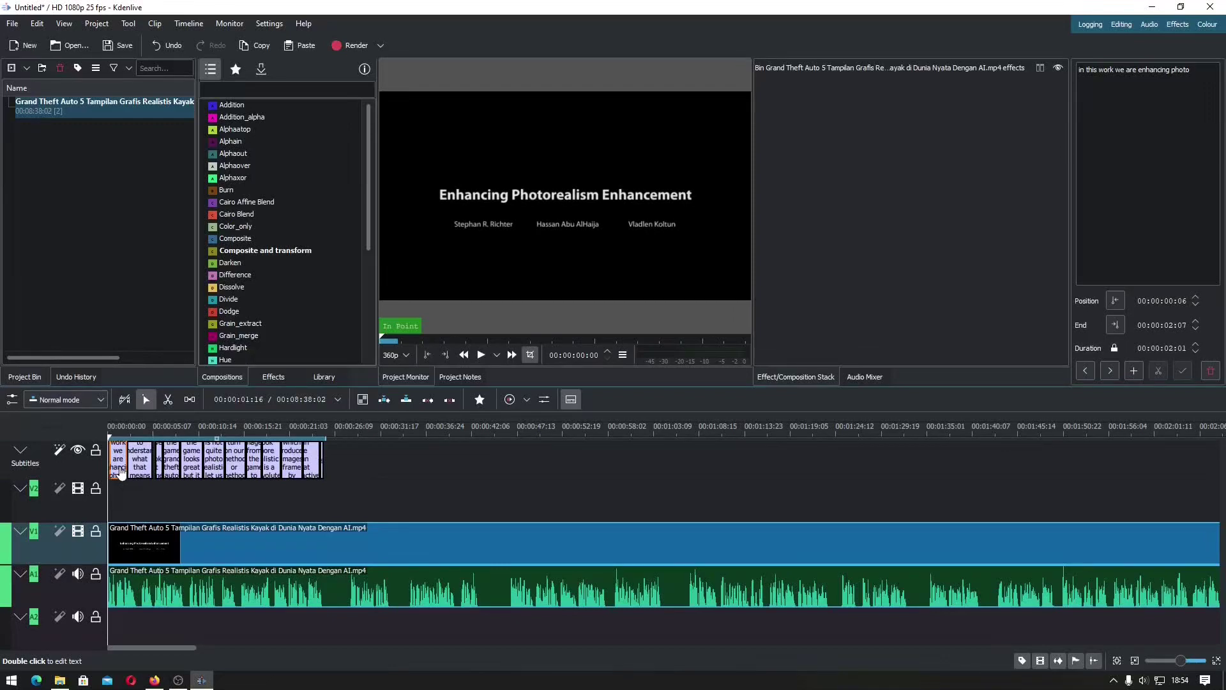
key("space")
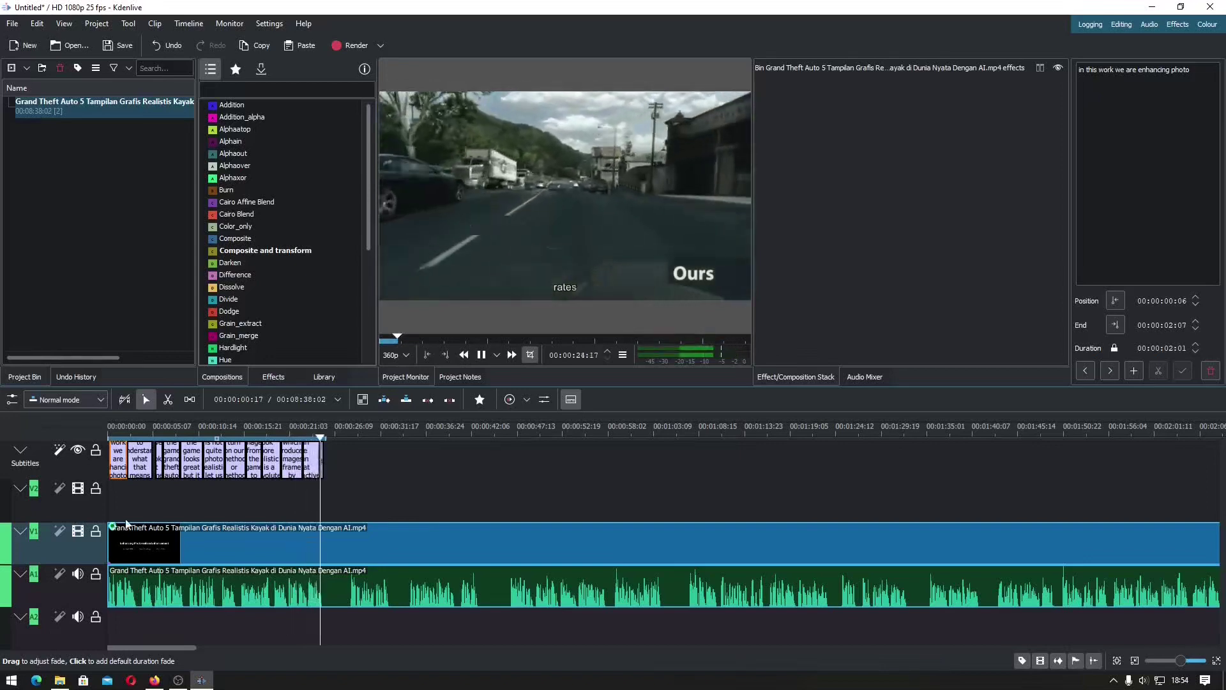
left_click(286, 496)
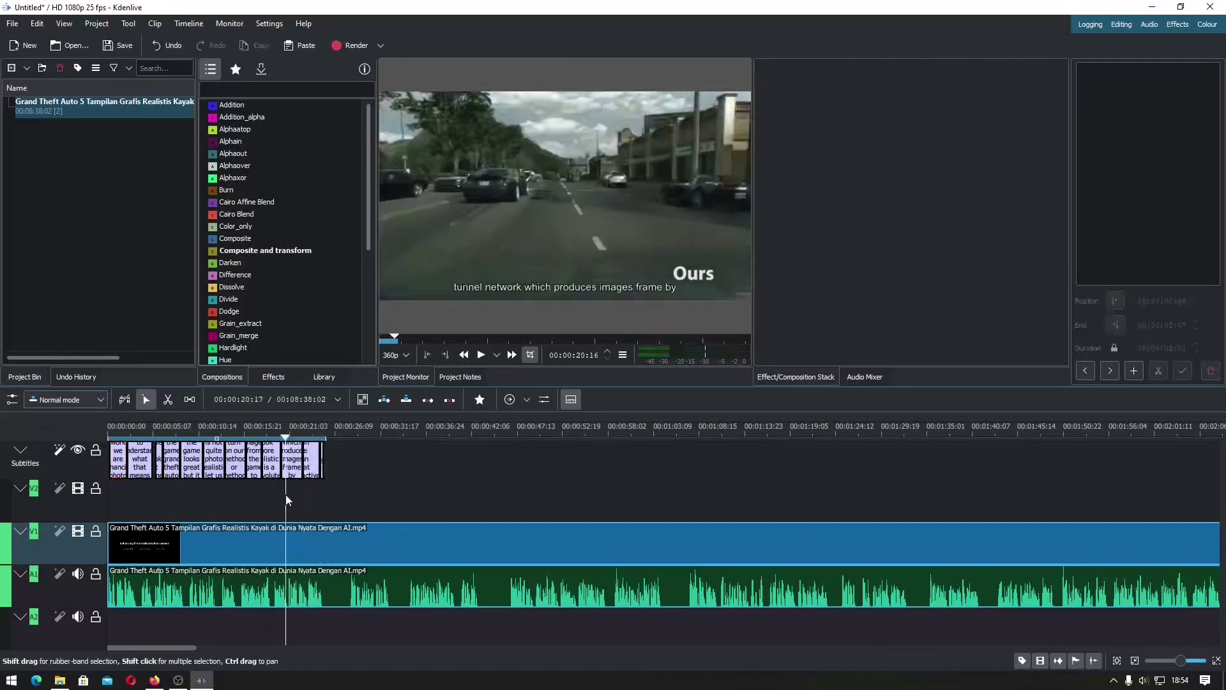
key("space")
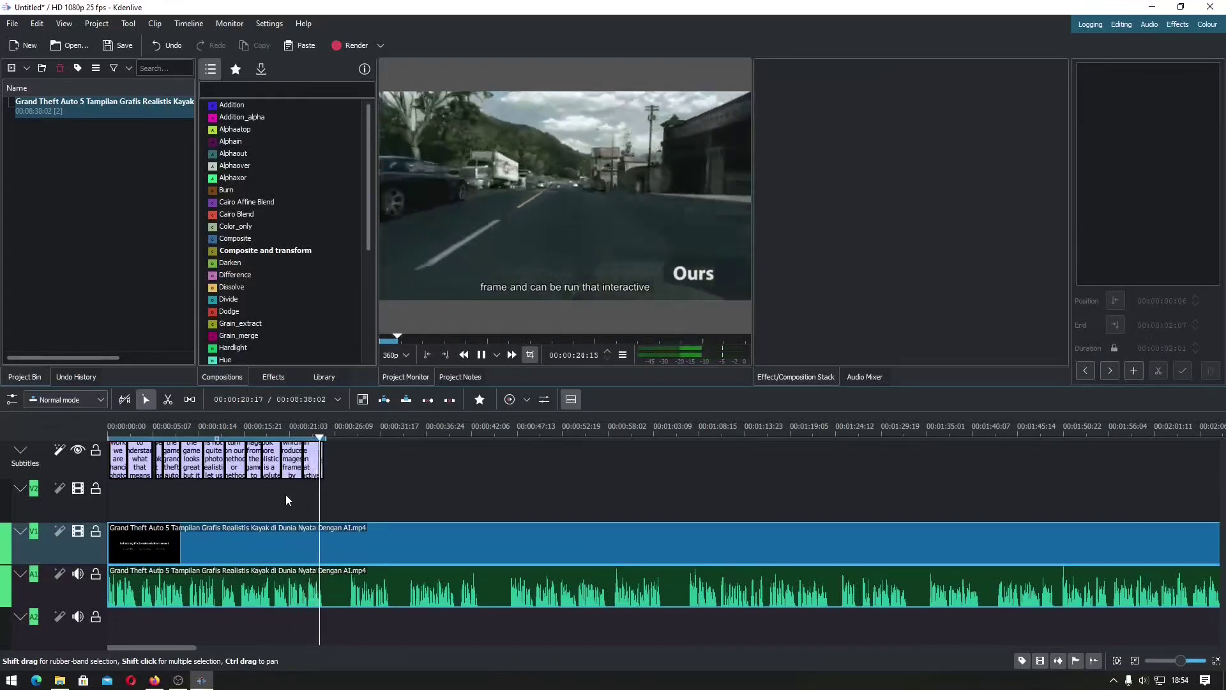
key("space")
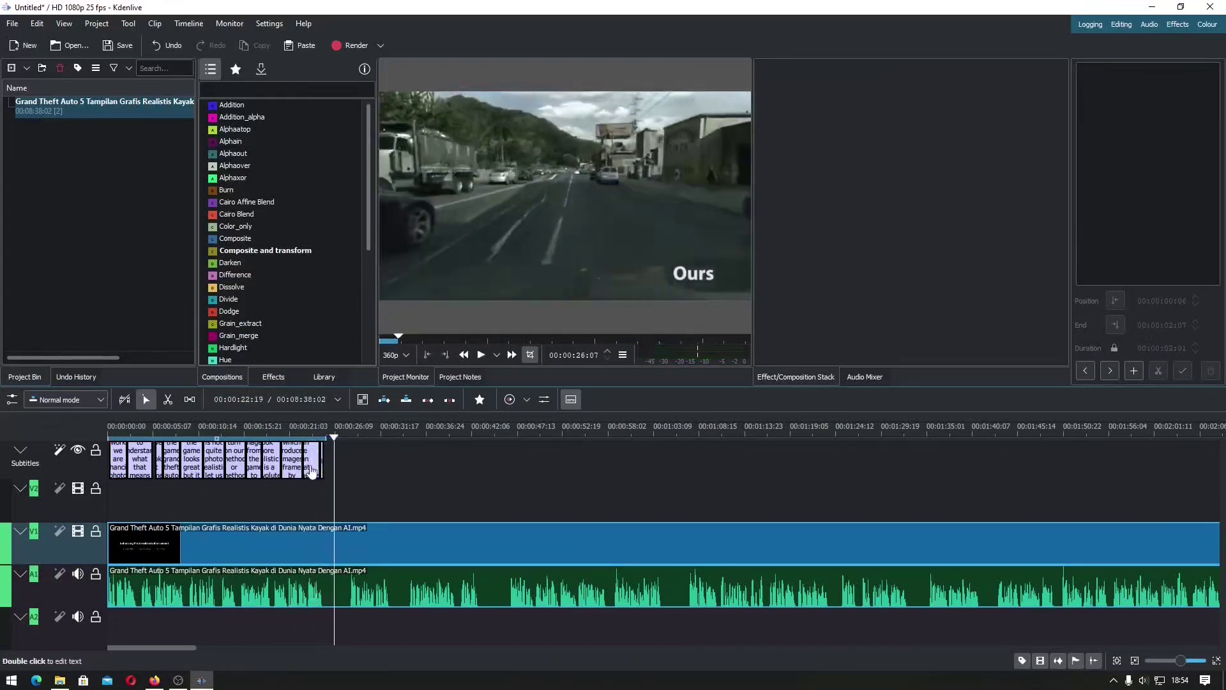
Extend the timeline zone to about 00:01:06 and generate subtitles for it on all tracks with vosk-model-small-en-us-0.15
left_click(311, 471)
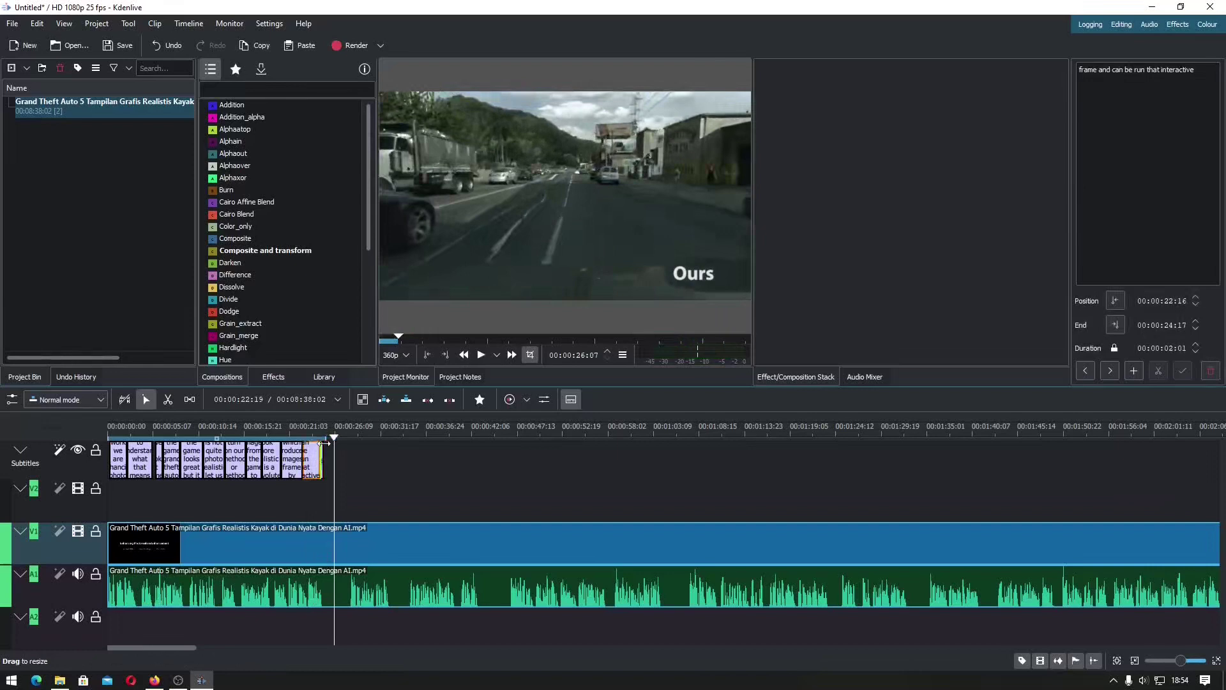
left_click_drag(393, 439, 674, 441)
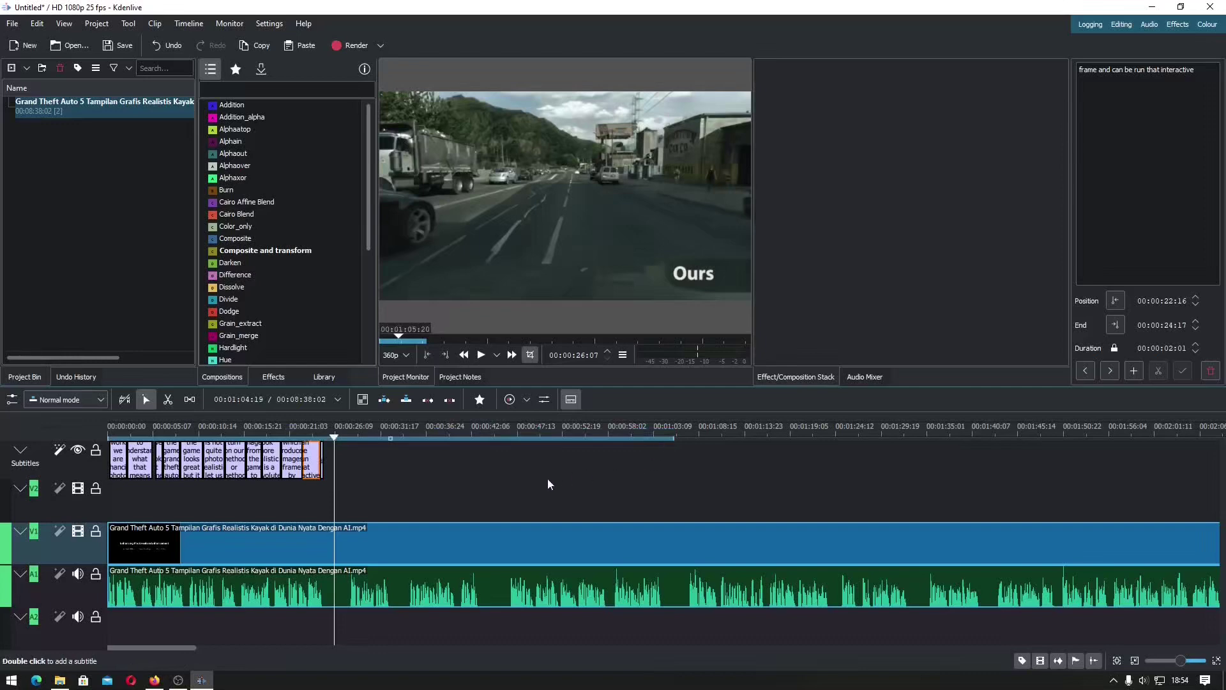
left_click(58, 451)
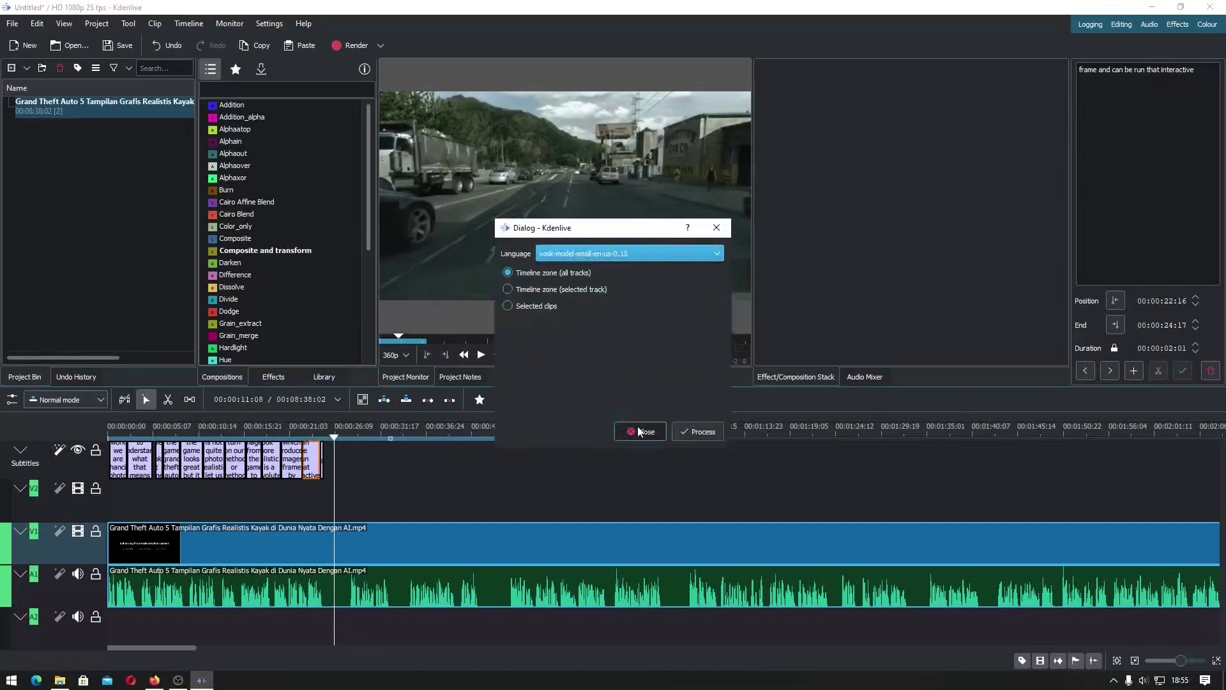
left_click(697, 432)
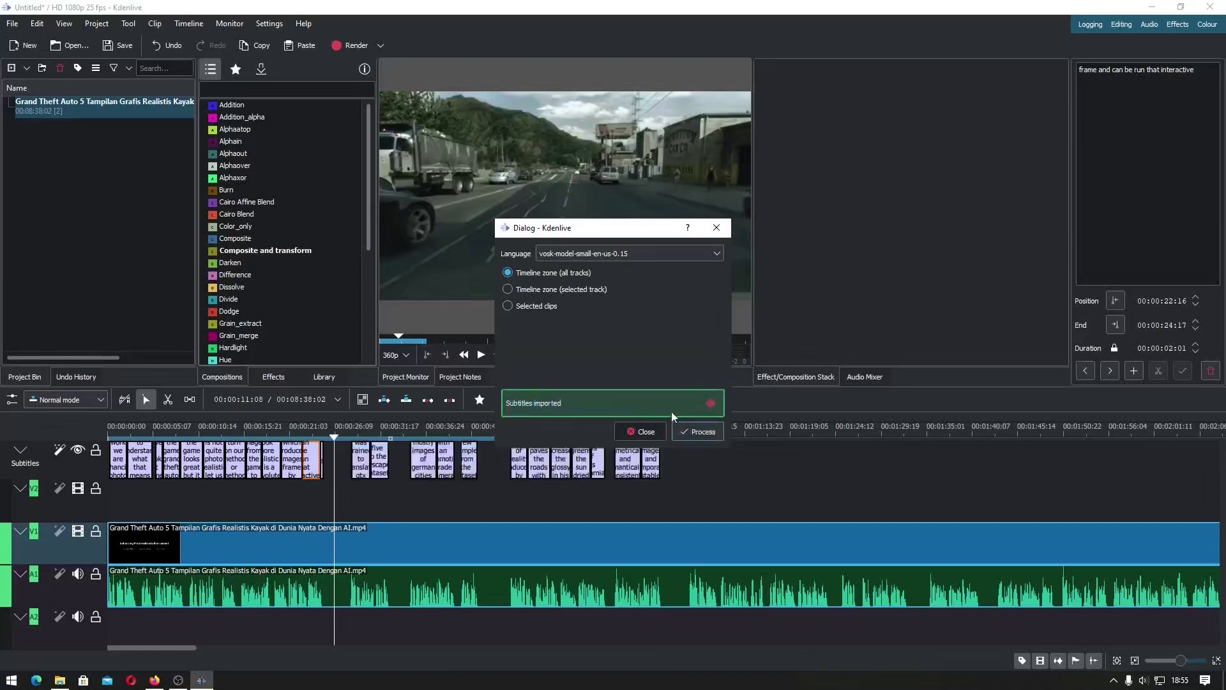
left_click(641, 430)
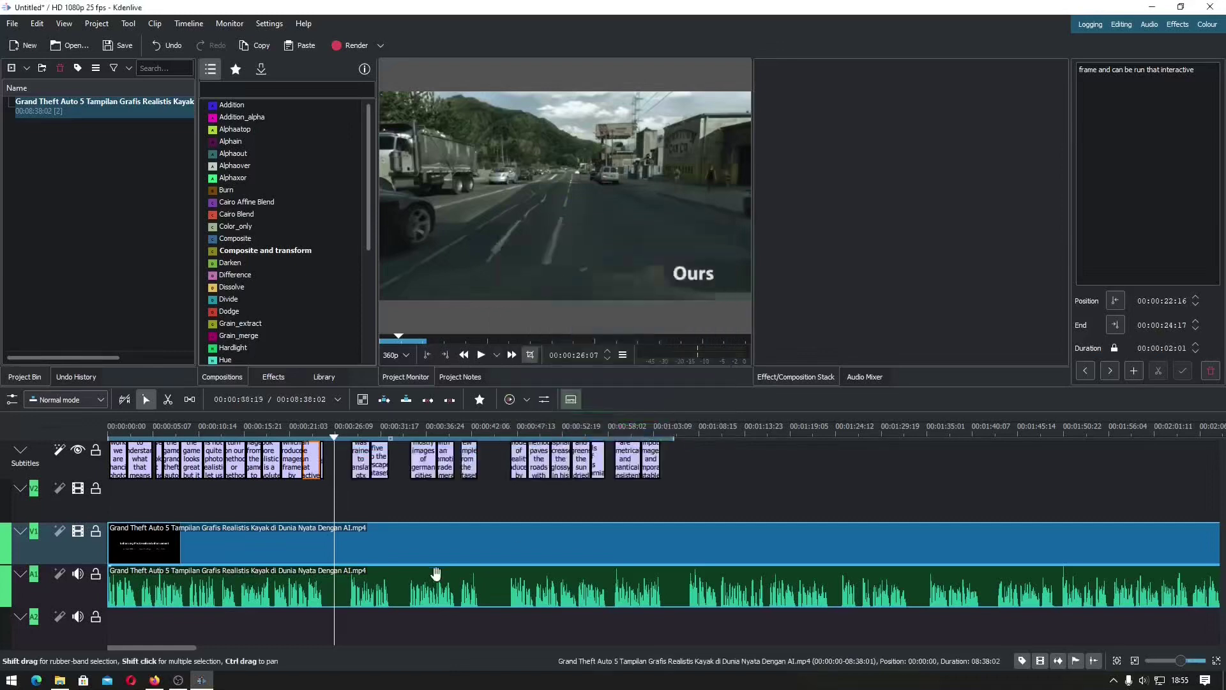
Play the timeline from about 00:00:27 to about 00:01:05 to check the newly generated subtitles against the speech
left_click(348, 619)
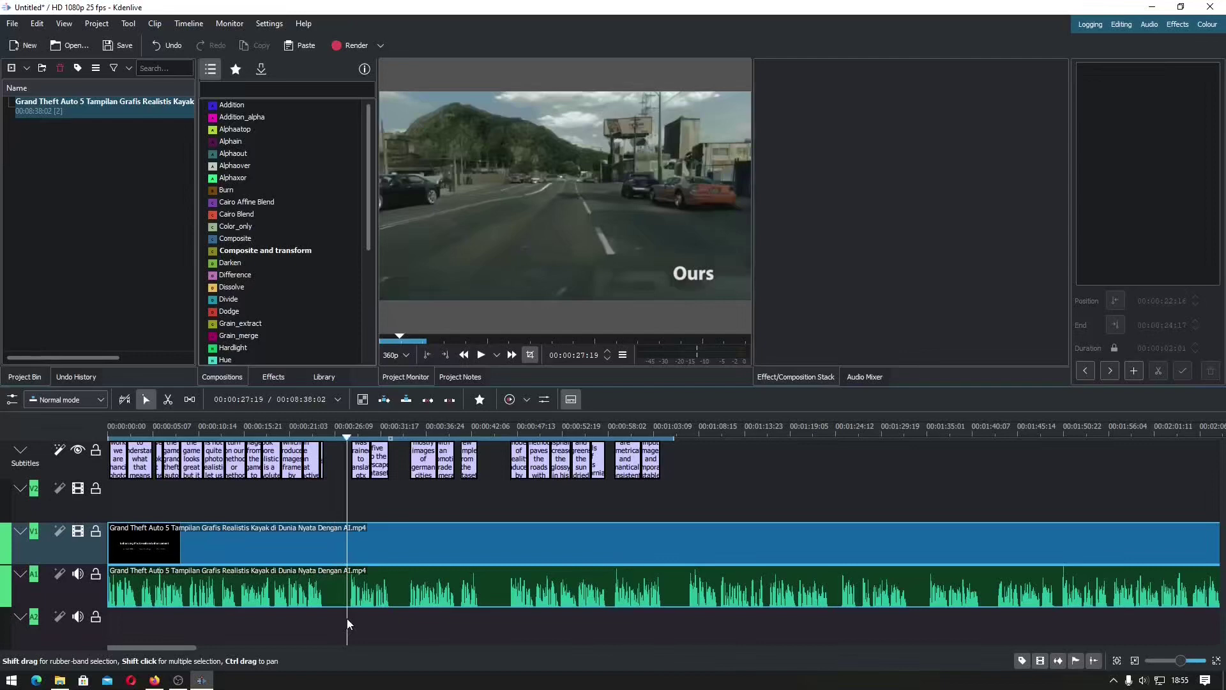
key("space")
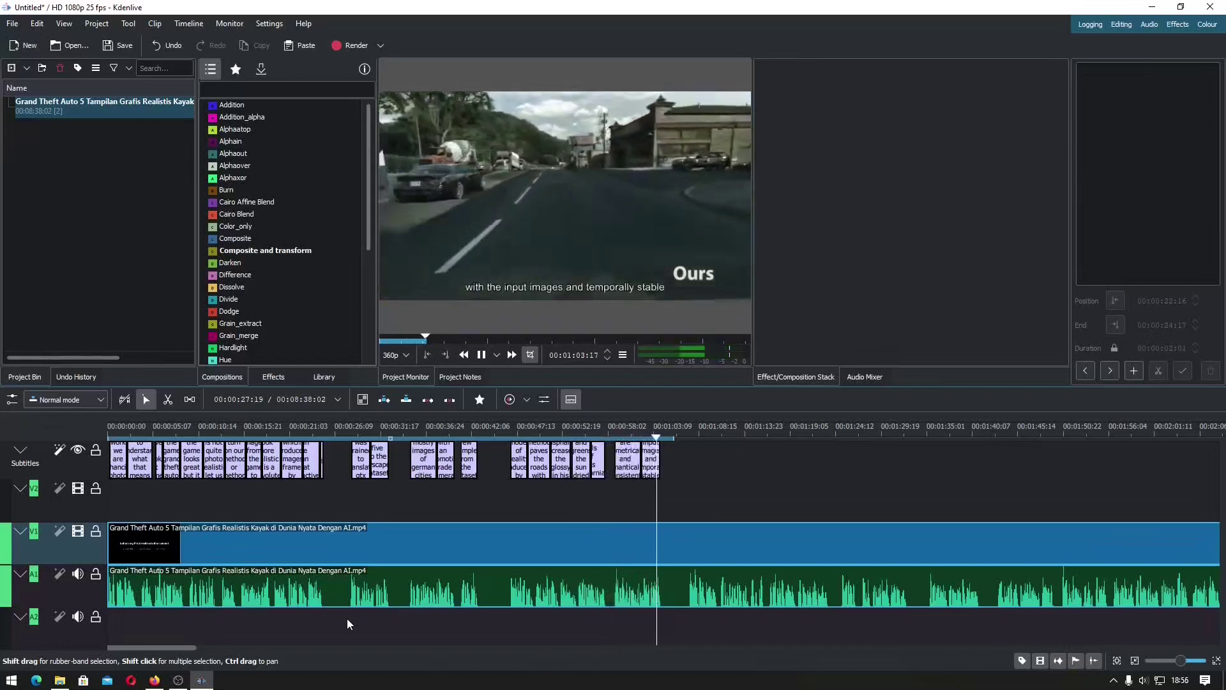
key("space")
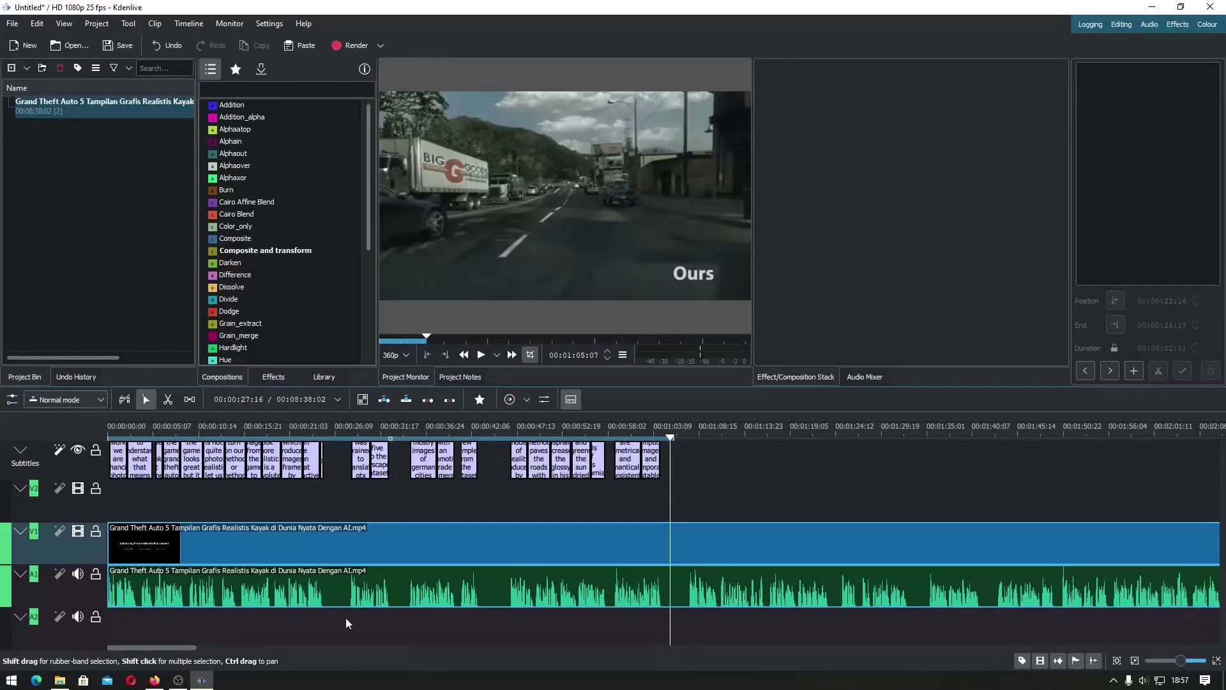
Switch to Firefox and review the language models offered on the VOSK Models page, from English through to the speaker identification model
left_click(154, 680)
left_click(358, 11)
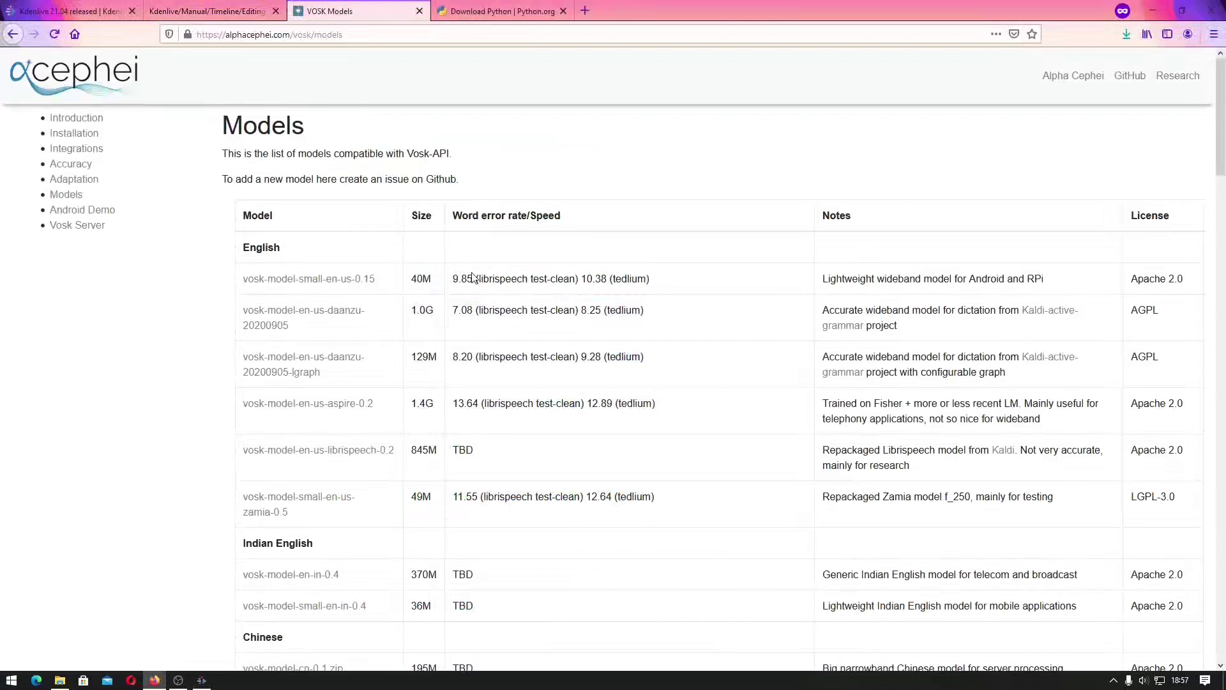
scroll(473, 276, "down", 3)
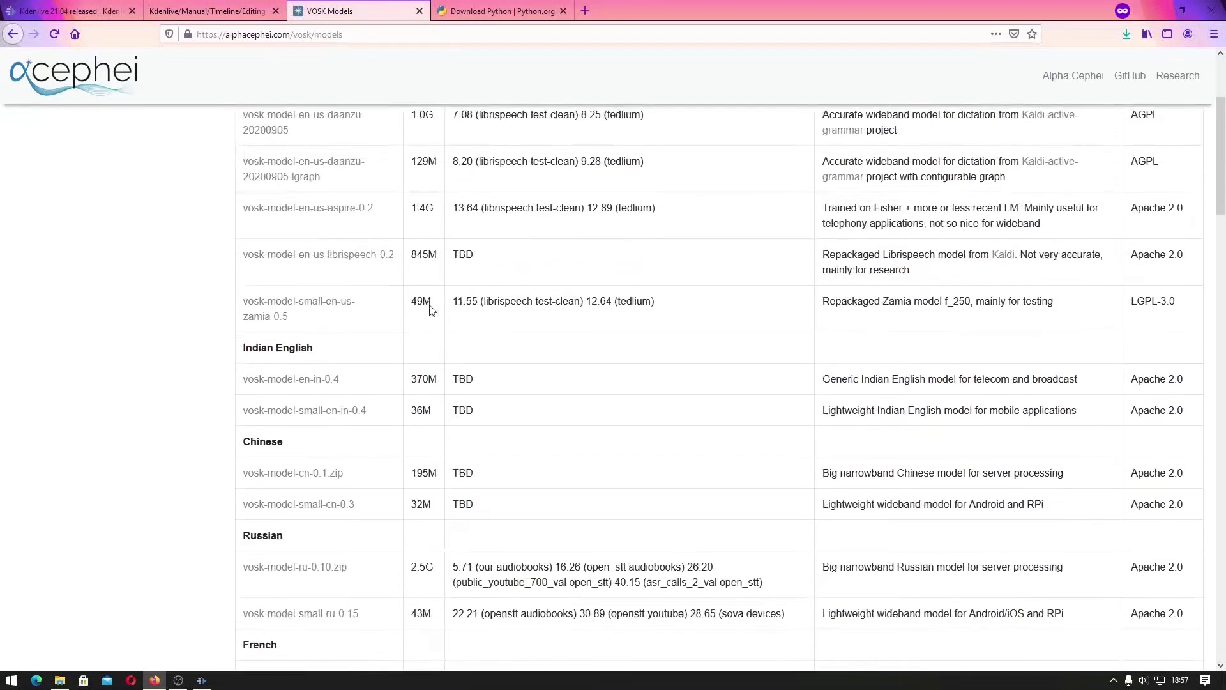
scroll(438, 372, "down", 1)
scroll(438, 371, "down", 4)
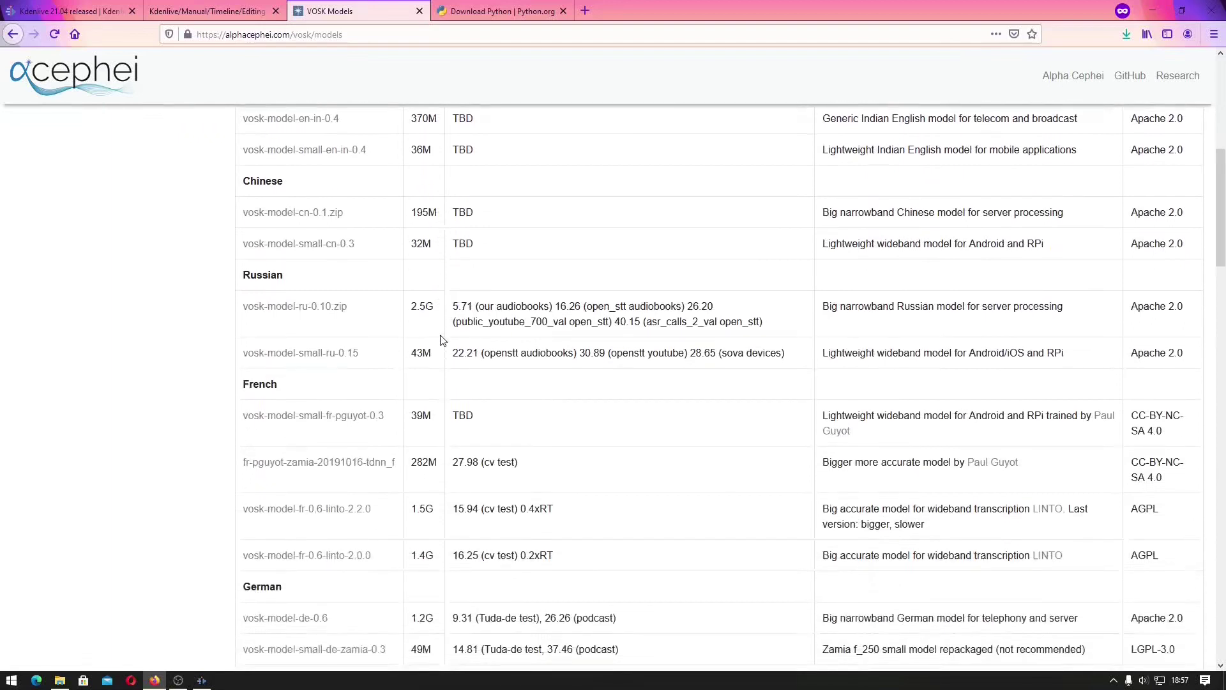
scroll(444, 342, "down", 2)
scroll(444, 342, "down", 4)
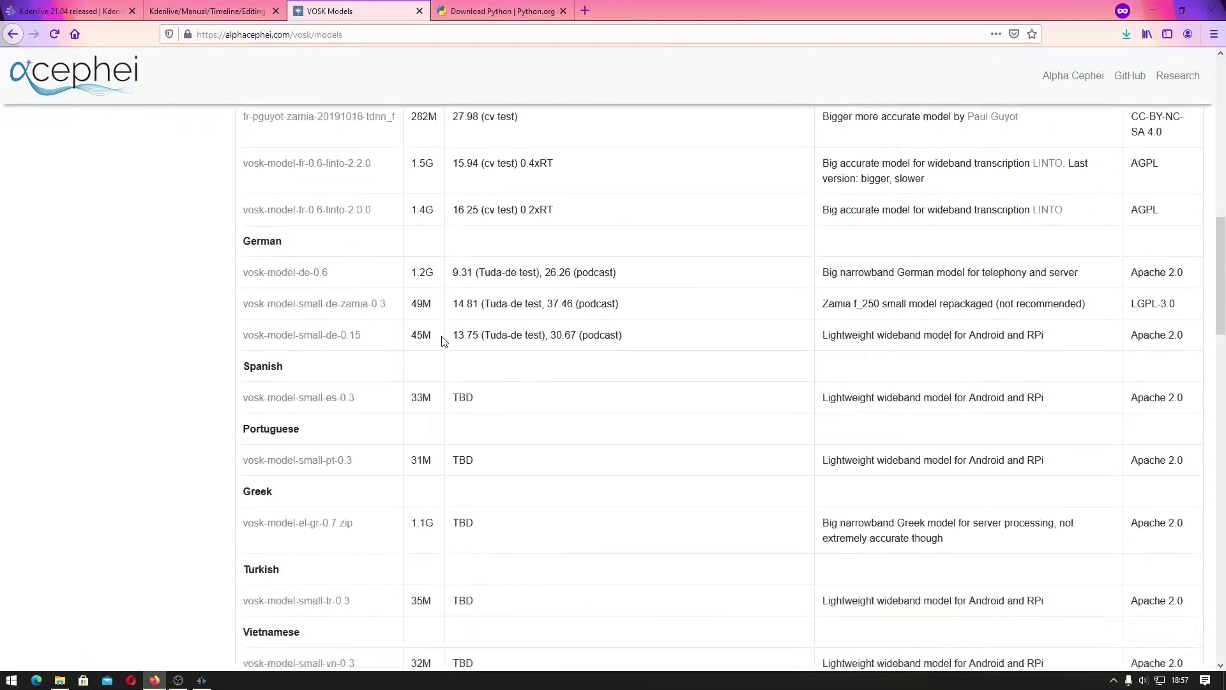
scroll(444, 342, "down", 3)
scroll(443, 342, "down", 2)
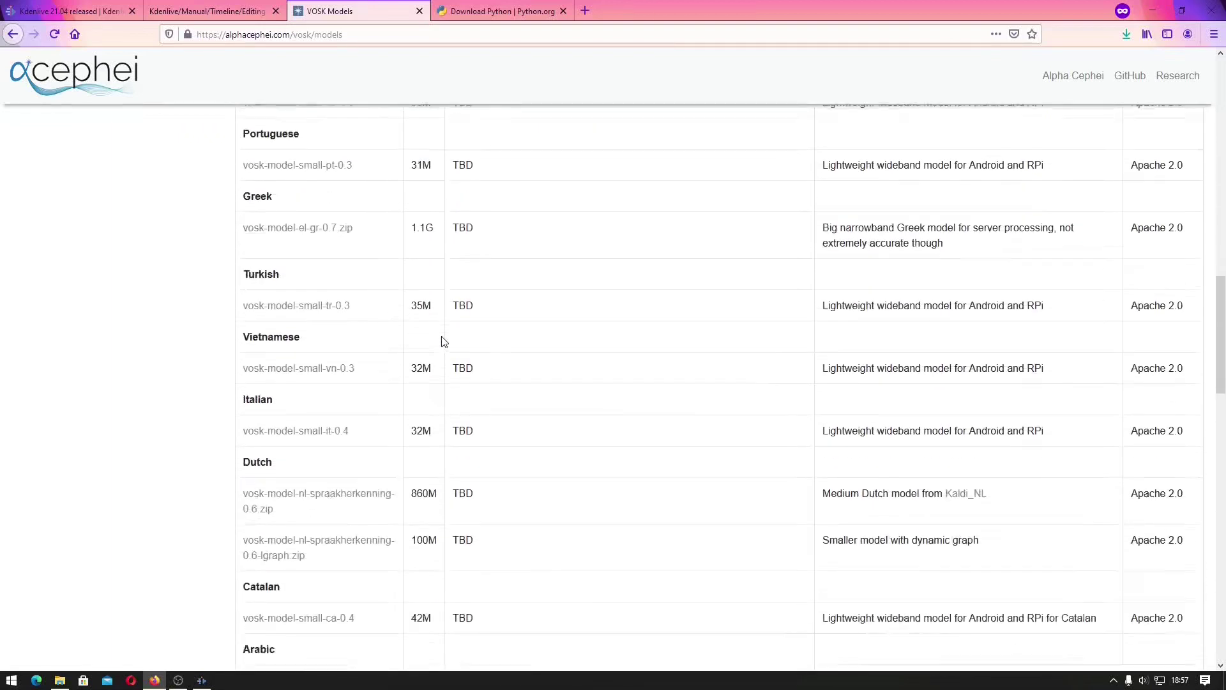
scroll(444, 341, "down", 1)
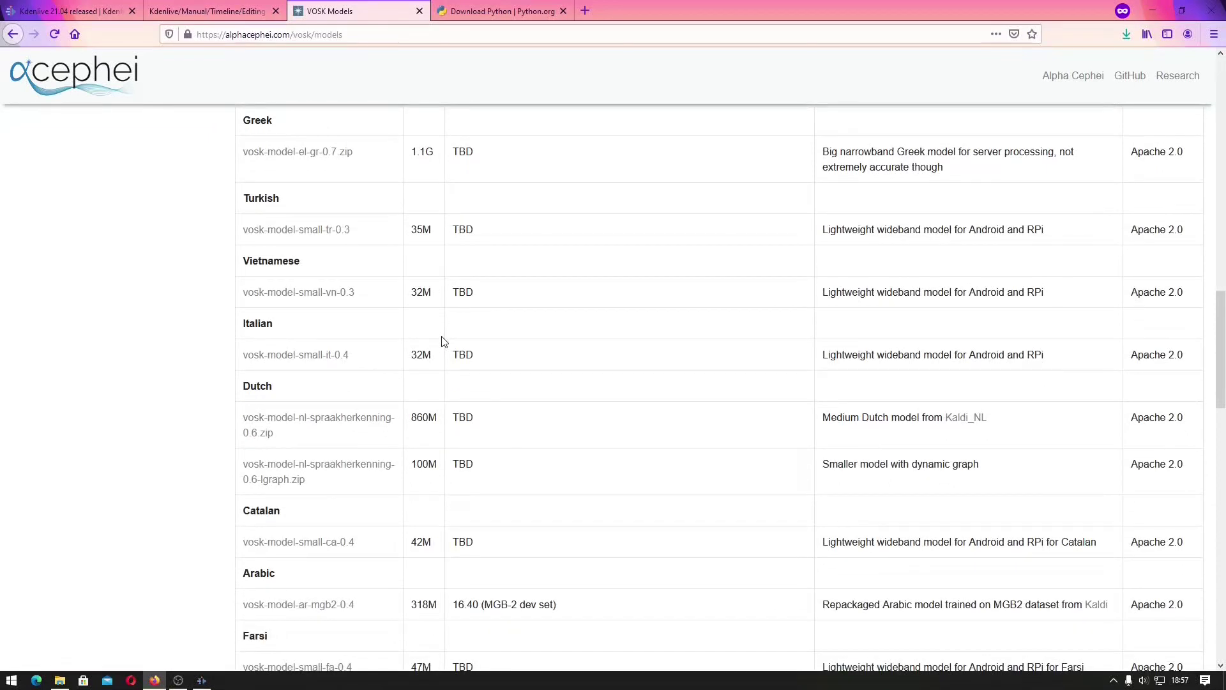
scroll(444, 342, "down", 1)
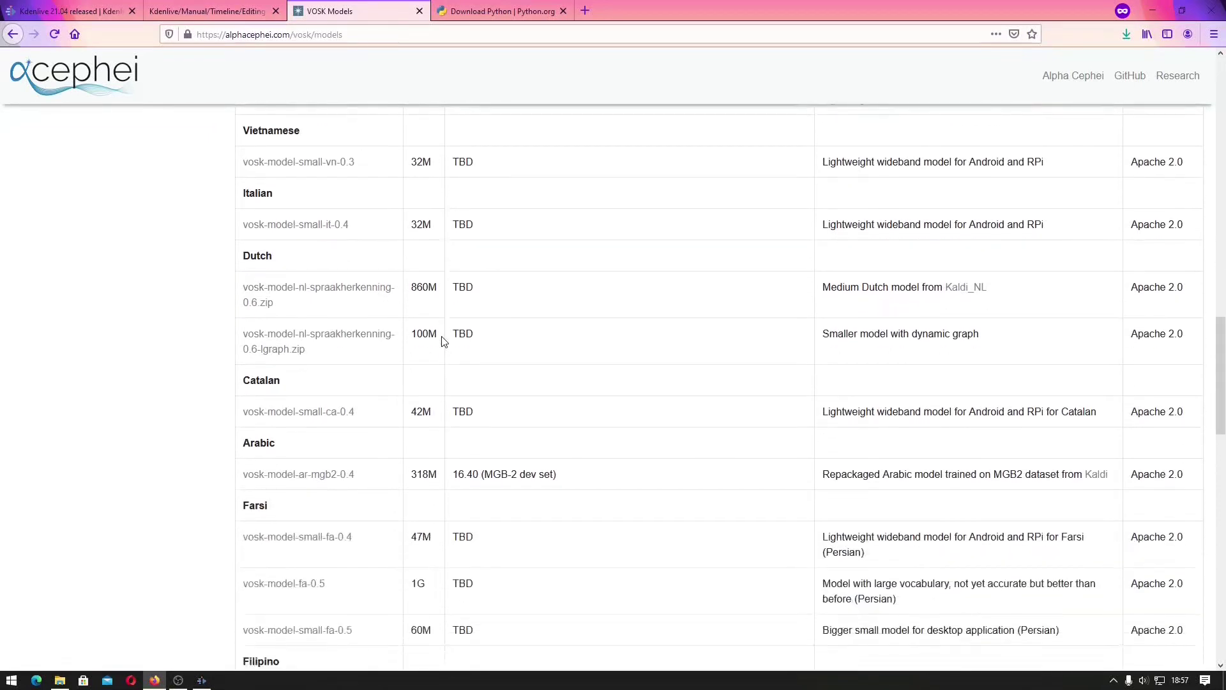
scroll(444, 343, "down", 2)
scroll(444, 352, "down", 1)
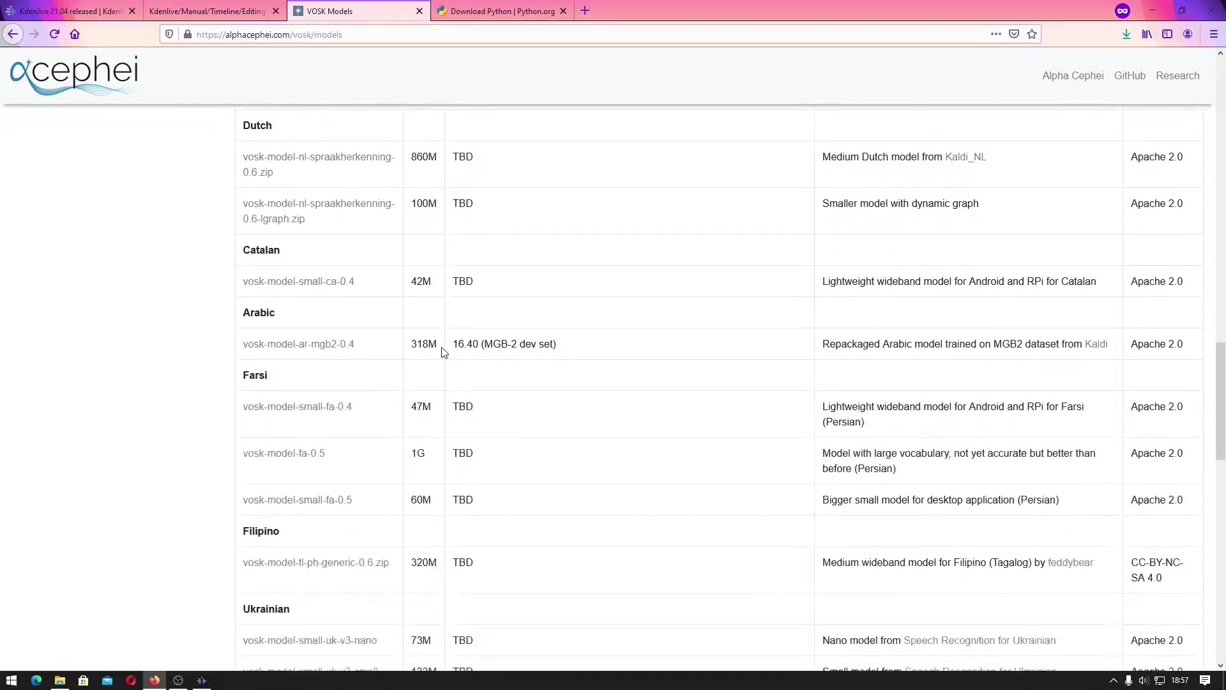
scroll(444, 351, "down", 3)
scroll(451, 350, "down", 2)
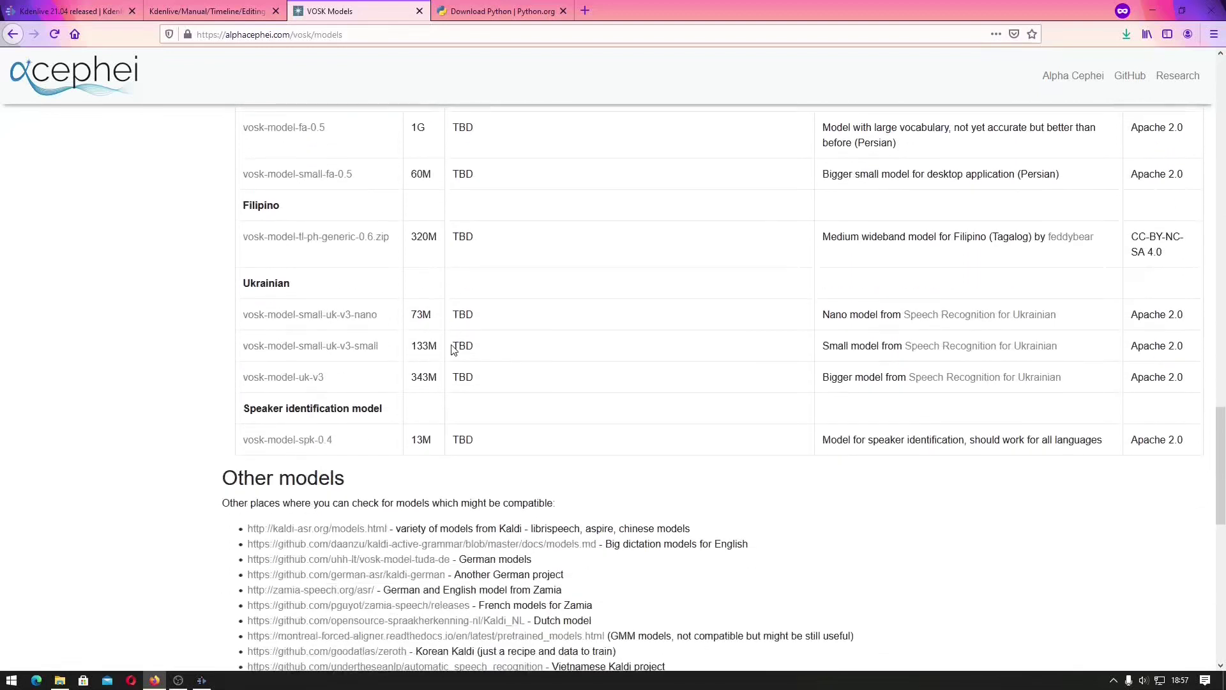